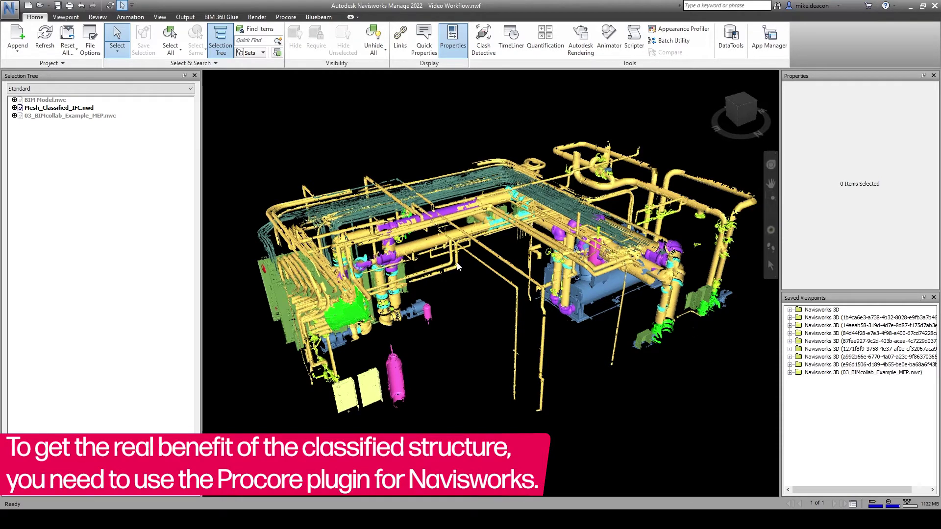
Unhide the BIM Model and 03_BIMcollab_Example_MEP models, then clear the selection.
click(63, 116)
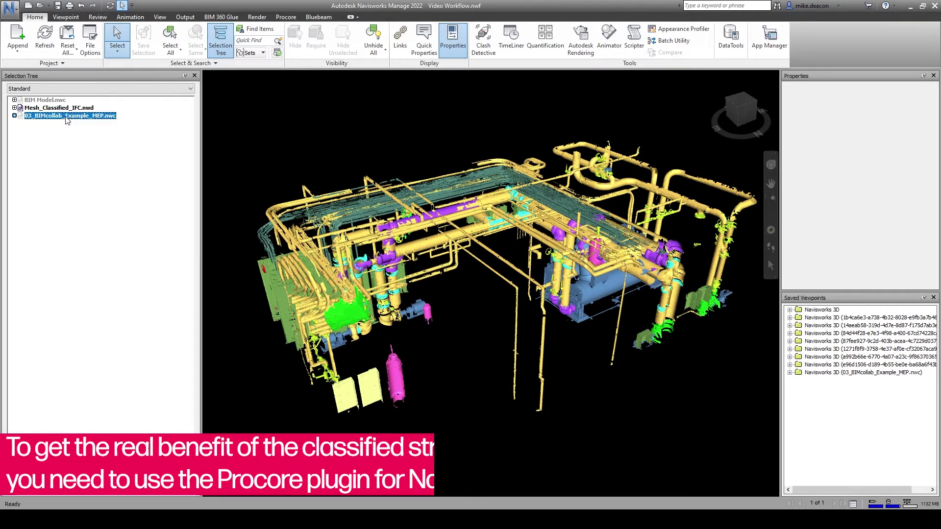
ctrl+click(54, 101)
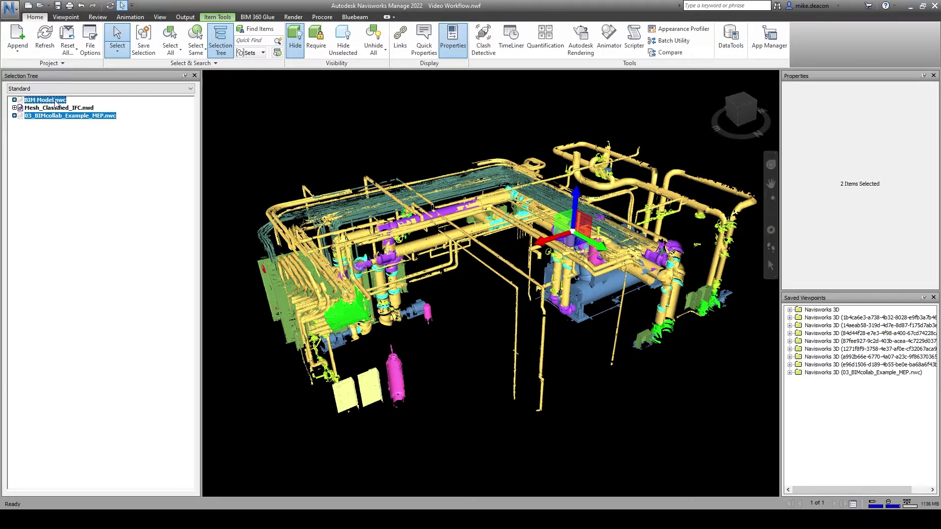
right_click(55, 101)
click(83, 223)
click(326, 128)
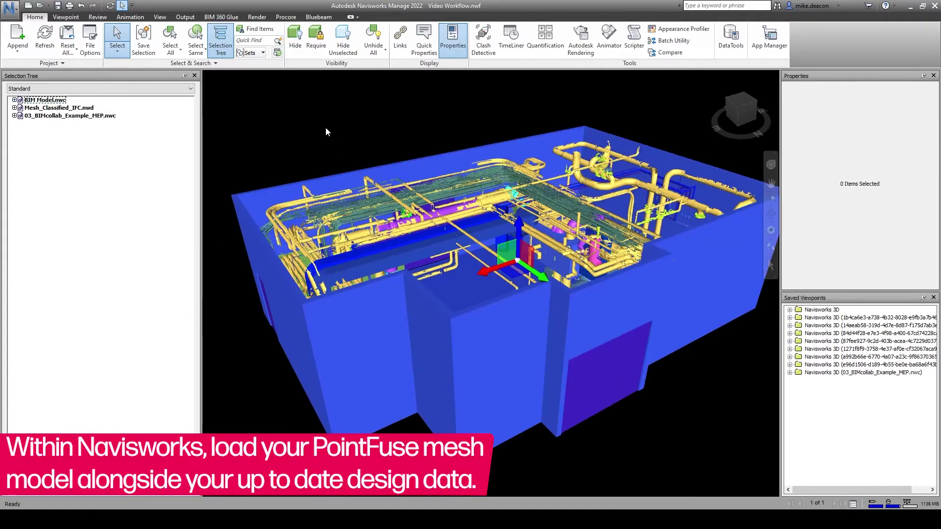
Zoom and orbit in close to the ductwork inside the building.
scroll(453, 231, up, 1)
scroll(462, 254, up, 4)
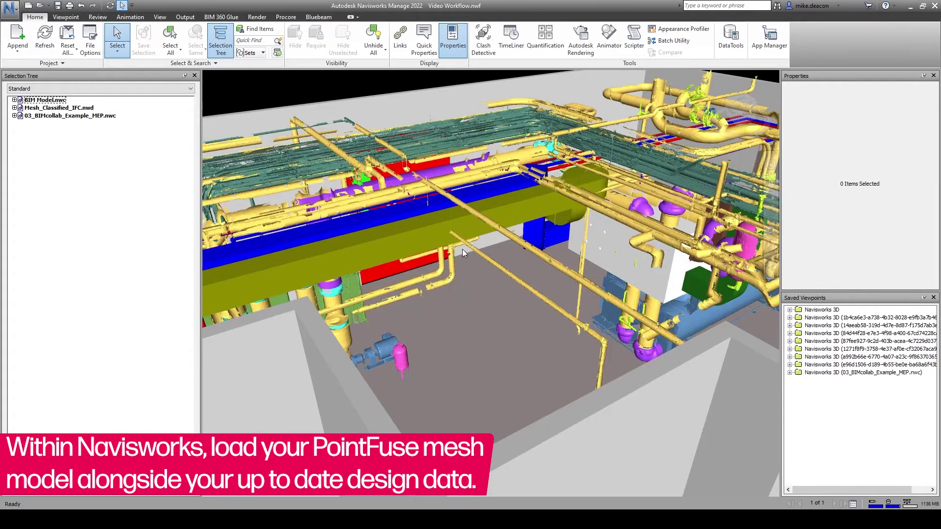
shift+middle_drag(463, 254, 437, 249)
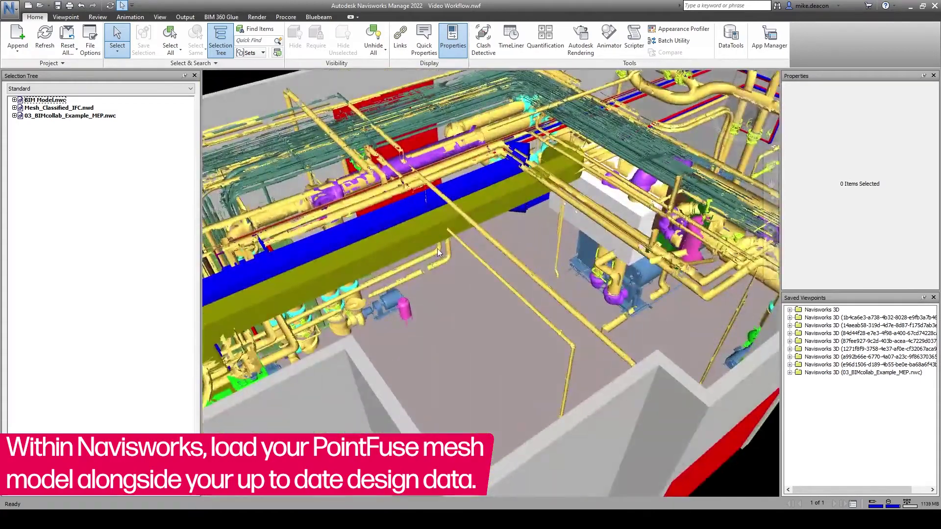
scroll(439, 235, up, 2)
scroll(441, 230, up, 2)
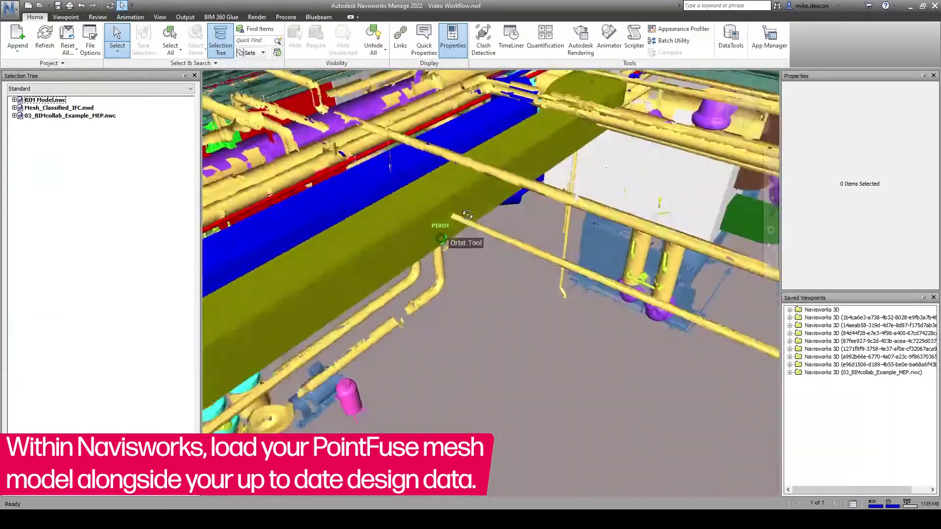
scroll(446, 225, up, 2)
scroll(449, 224, up, 1)
shift+middle_drag(450, 227, 442, 331)
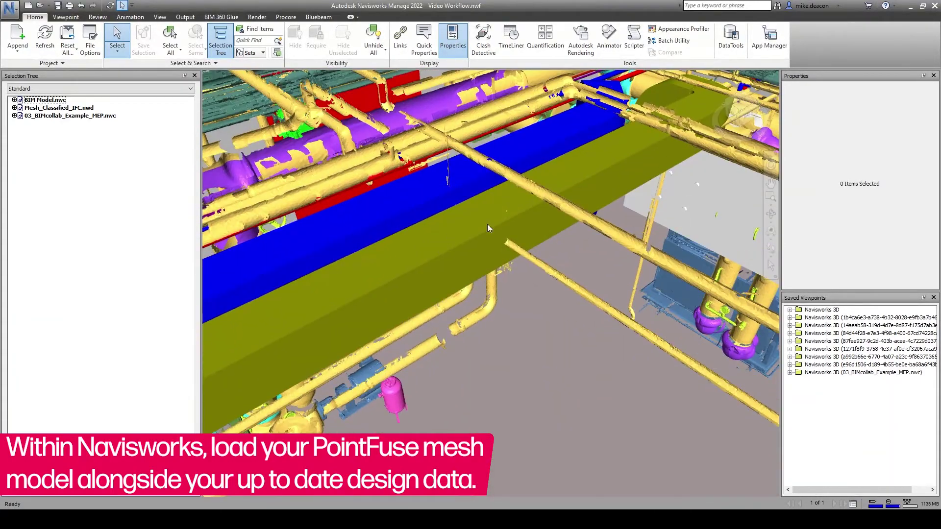
click(58, 18)
Save the current close-up as a viewpoint named 'Issue, requires resolving'.
click(21, 38)
text(Issue, requires res)
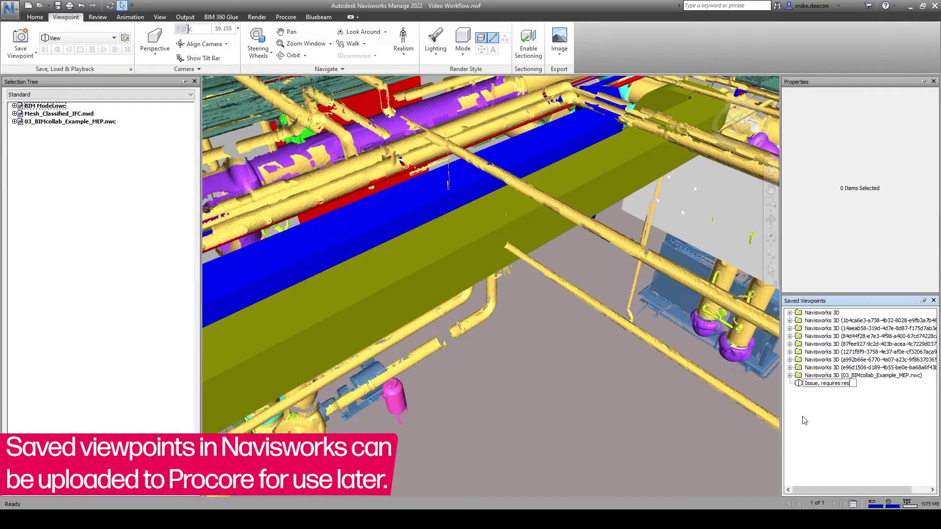
text(olving)
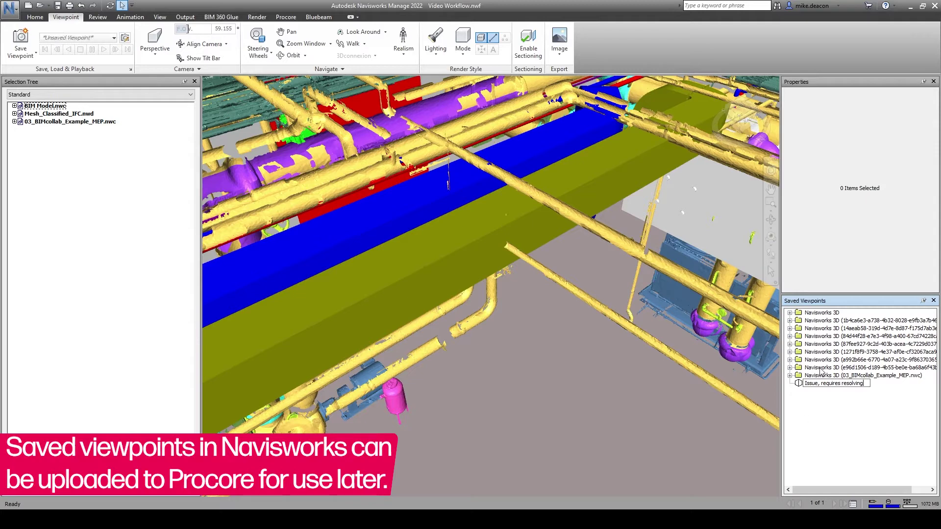
key(Return)
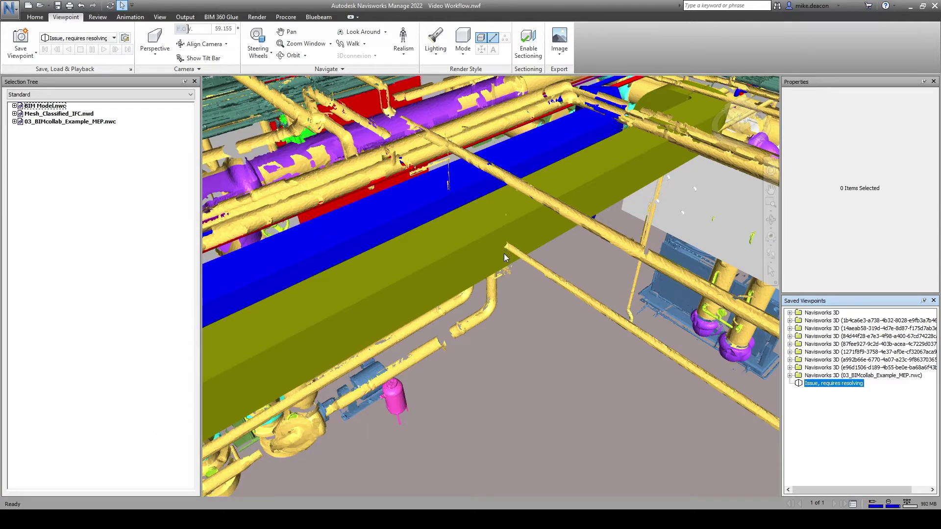
Zoom out and select a single pipe segment in the mesh.
scroll(504, 254, down, 2)
scroll(509, 265, down, 2)
click(525, 265)
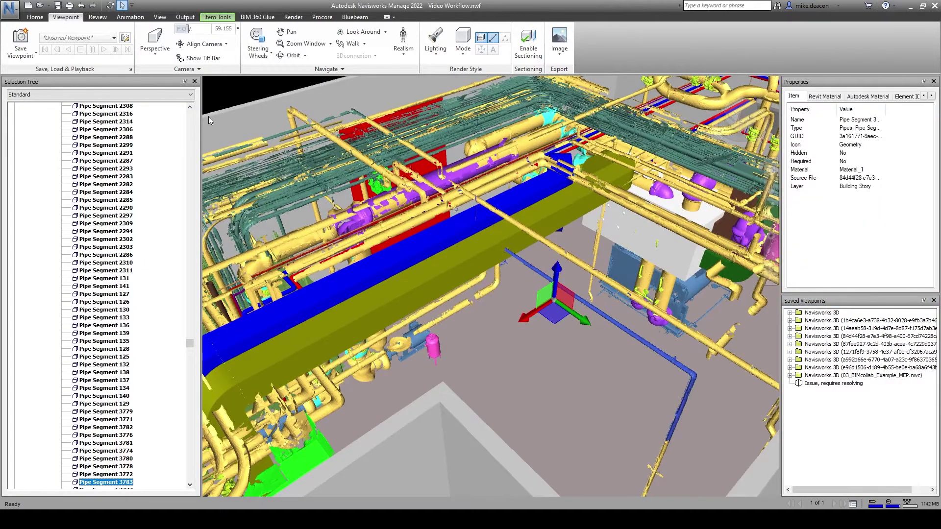
Select every pipe segment of the same type as the chosen pipe.
click(35, 16)
scroll(275, 388, down, 3)
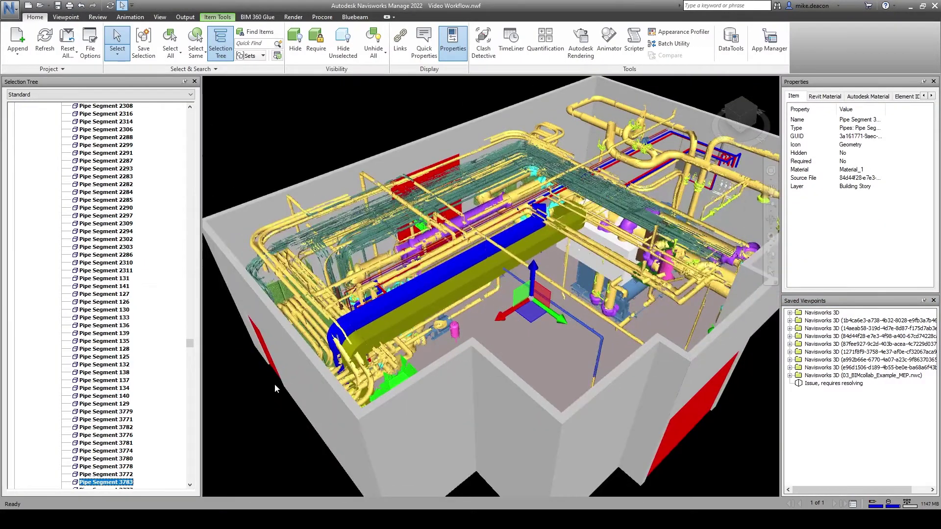
scroll(101, 394, down, 5)
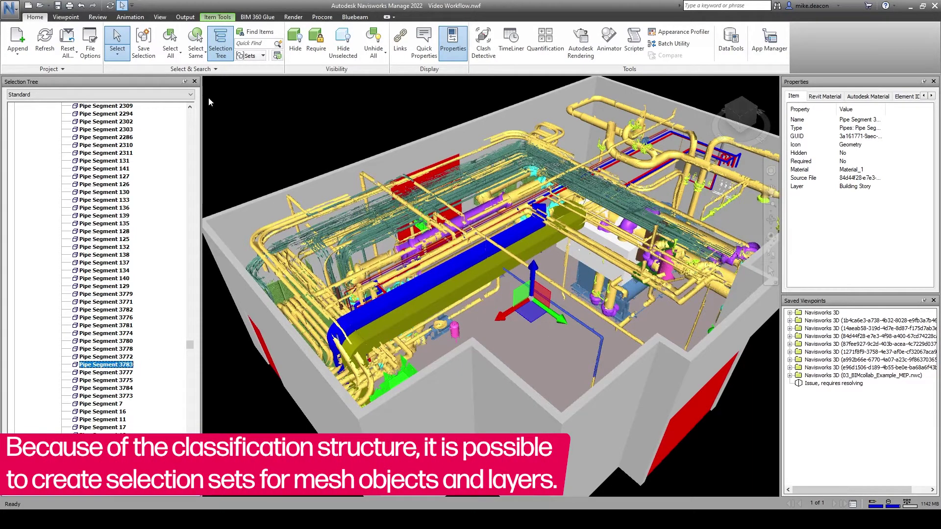
click(200, 42)
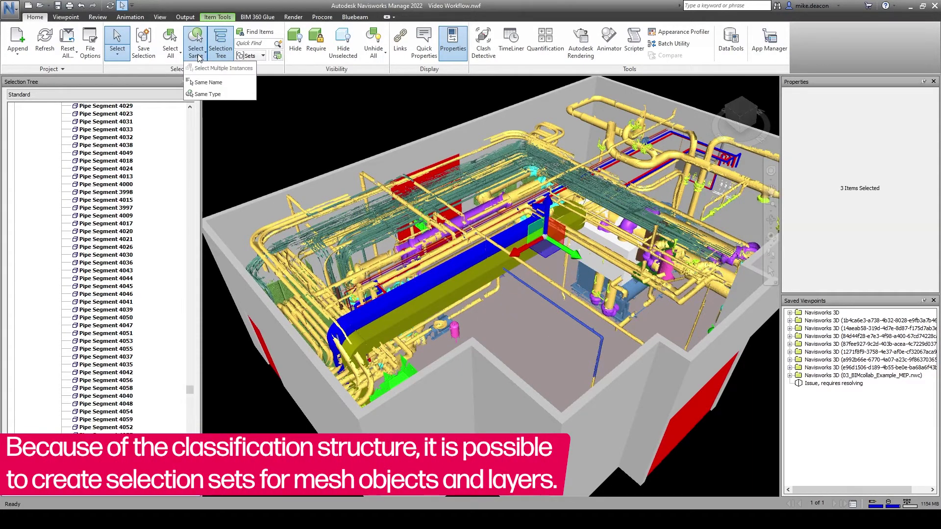
click(216, 97)
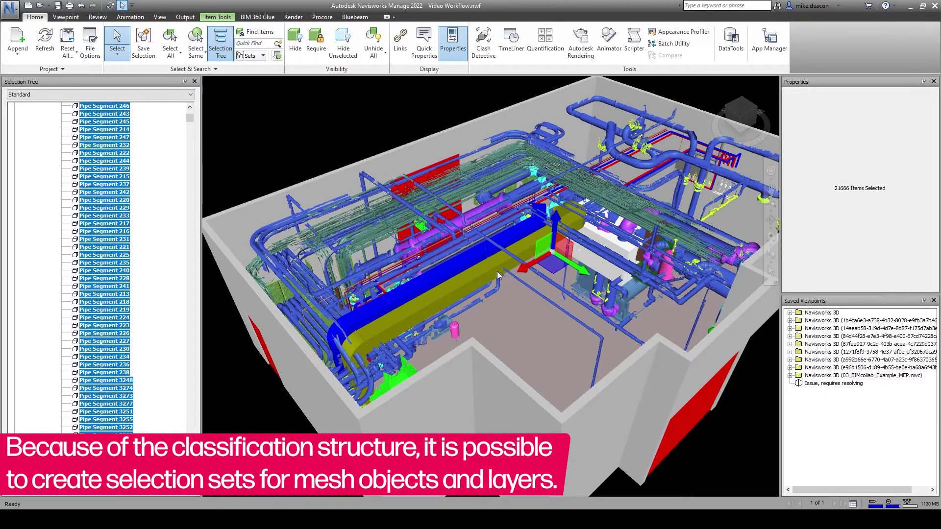
mouse_move(497, 274)
shift+middle_down()
mouse_move(745, 286)
mouse_move(490, 274)
shift+middle_up()
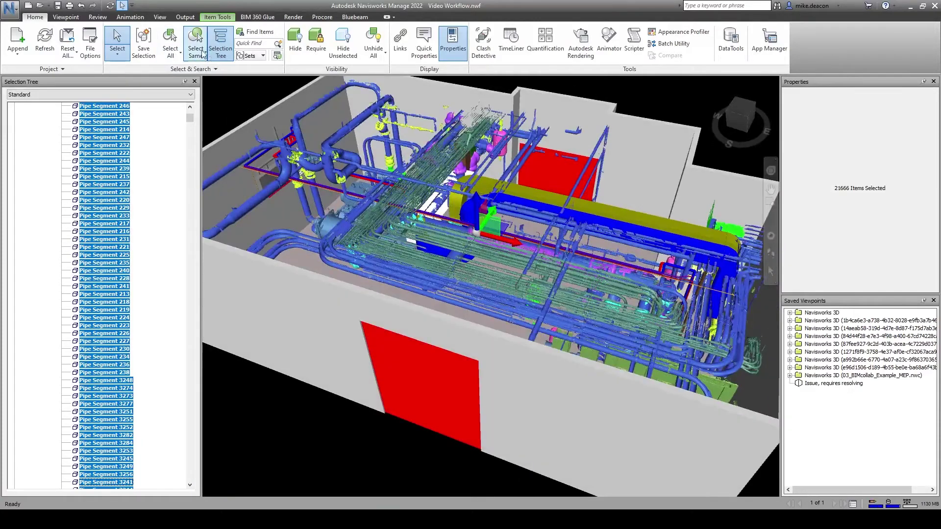
Save the selected pipes as a selection set named 'Pipe Segments'.
click(142, 42)
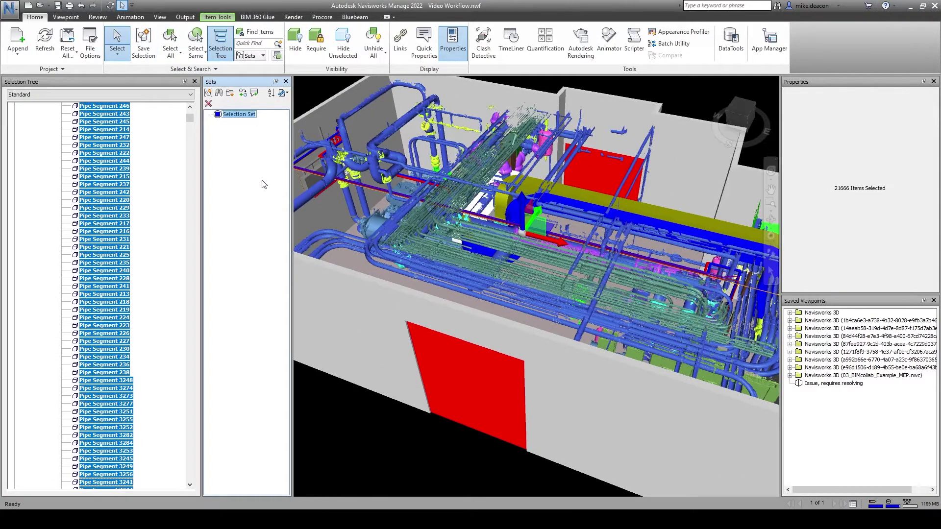
text(Pipe Segments)
click(264, 184)
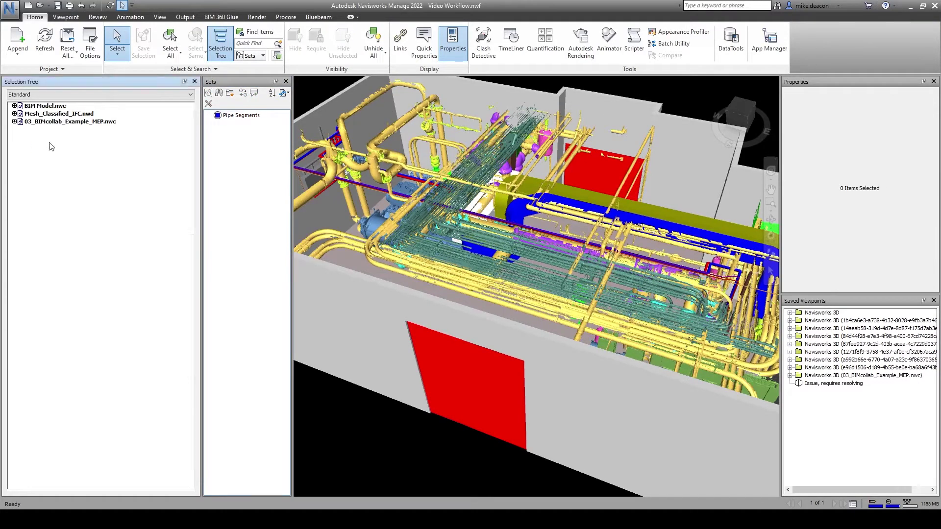
click(483, 41)
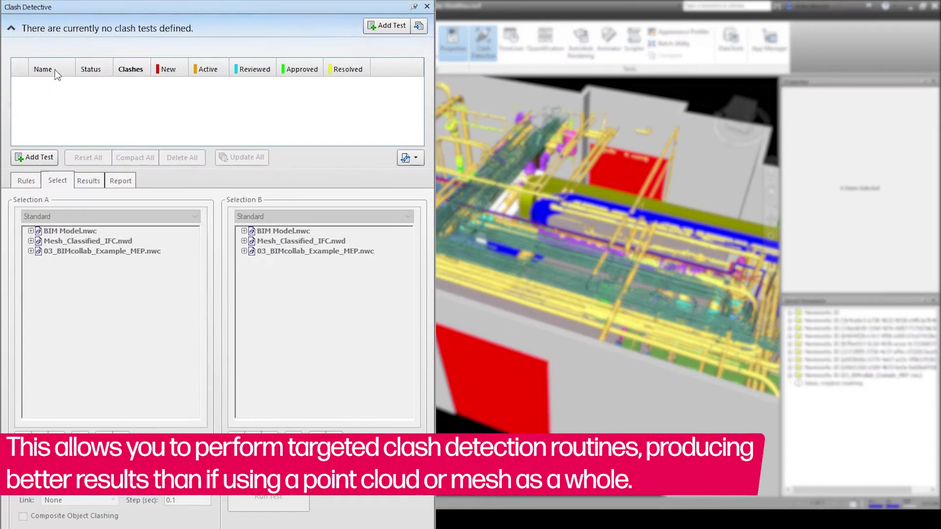
Add and run clash test 'as-built pipe vs design MEP': Pipe Segments set versus 03_BIMcollab_Example_MEP.
click(36, 157)
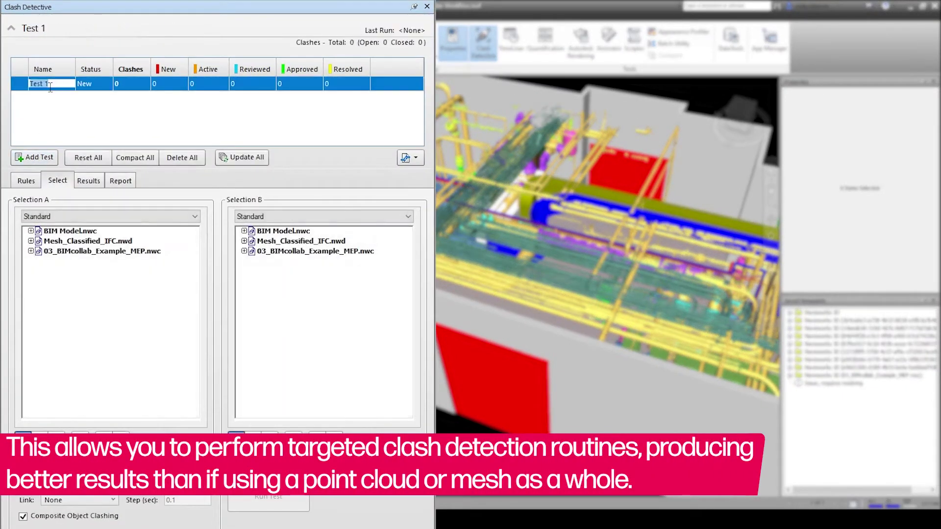
text(Pe vs design MEP)
click(58, 218)
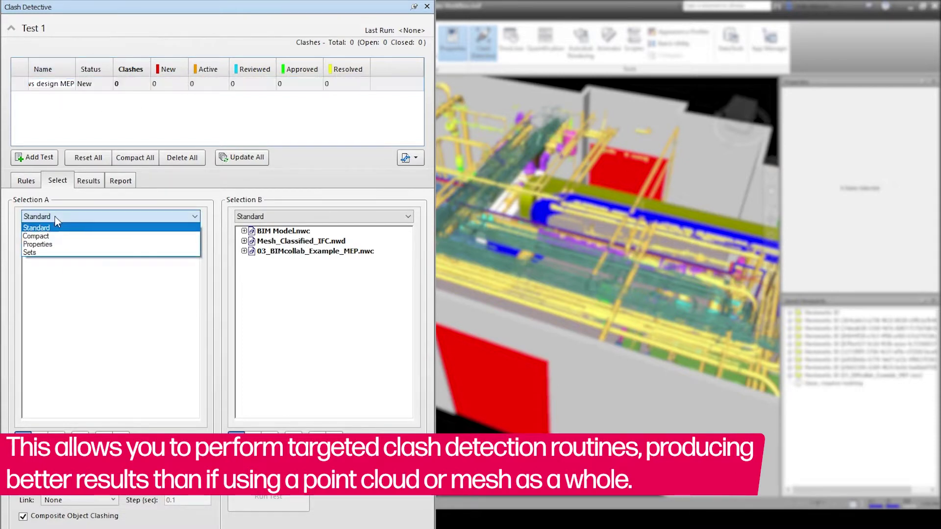
click(30, 252)
click(73, 231)
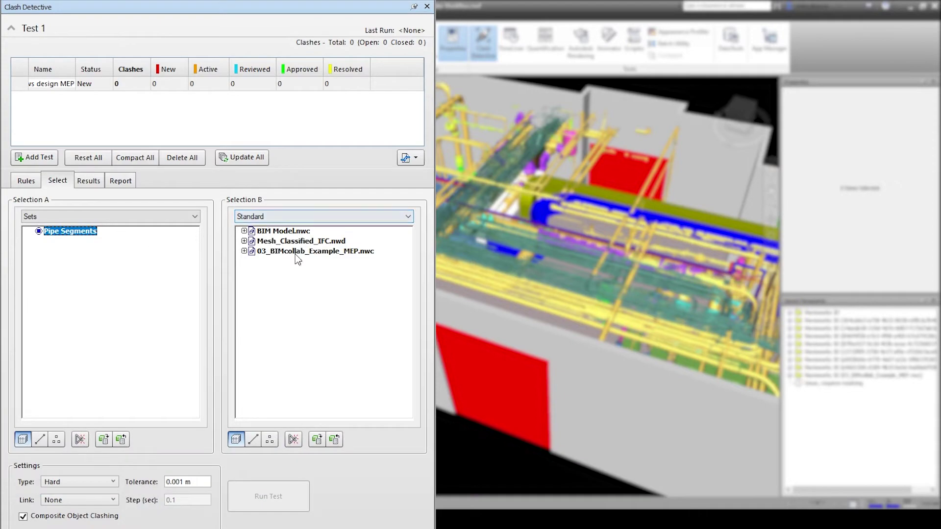
click(312, 251)
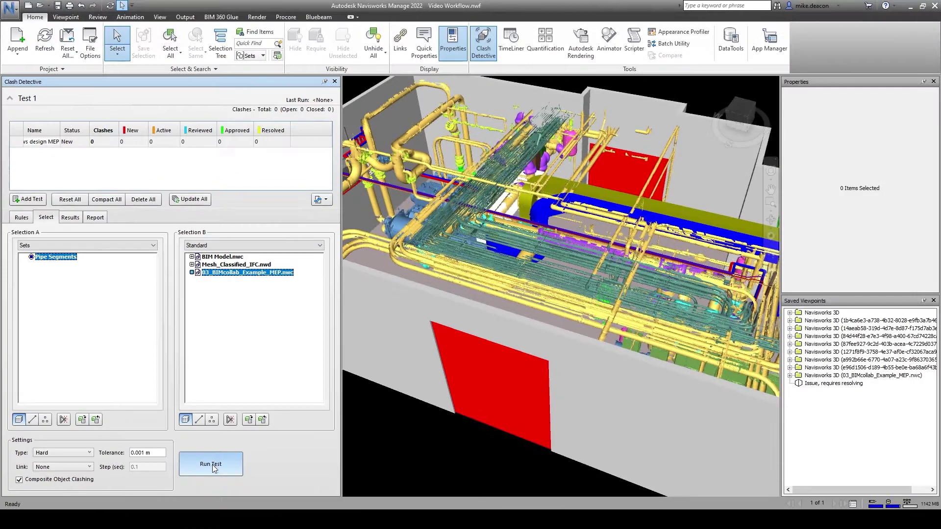
click(268, 494)
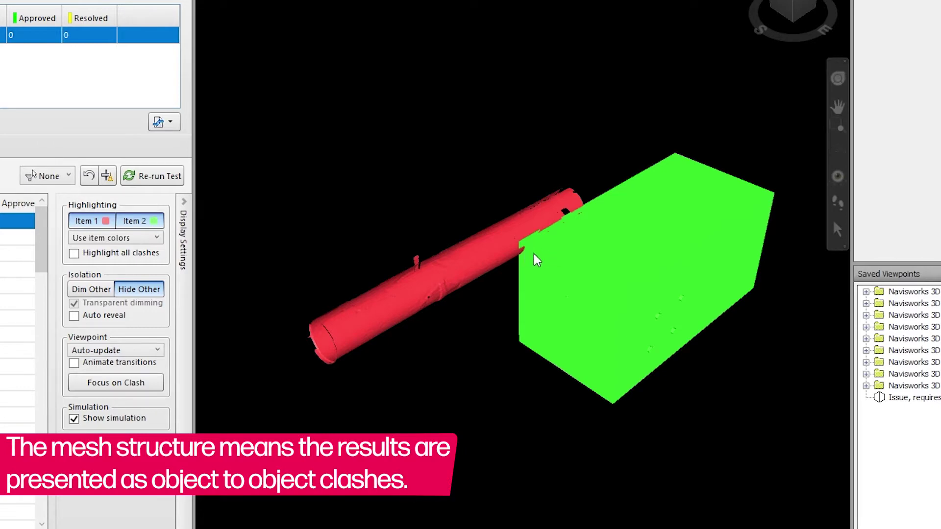
Zoom and orbit around Clash1, where the pipe runs along the box top.
scroll(536, 260, up, 3)
mouse_move(525, 248)
shift+middle_down()
mouse_move(691, 263)
mouse_move(739, 287)
shift+middle_up()
scroll(510, 259, up, 2)
mouse_move(510, 258)
shift+middle_down()
mouse_move(515, 227)
mouse_move(454, 214)
mouse_move(300, 210)
shift+middle_up()
shift+middle_drag(441, 269, 605, 269)
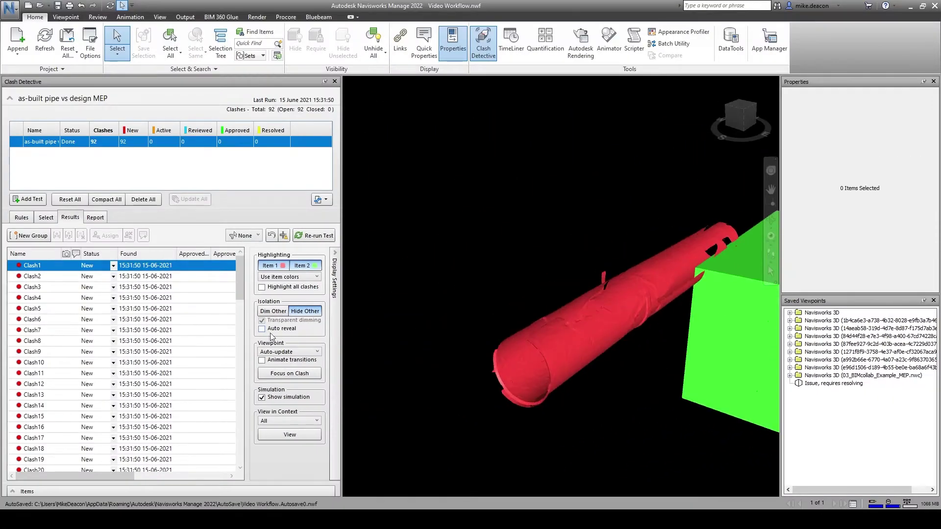
Dim the surrounding model opaquely, move close to the red pipe, and store the view with Clash1.
click(273, 311)
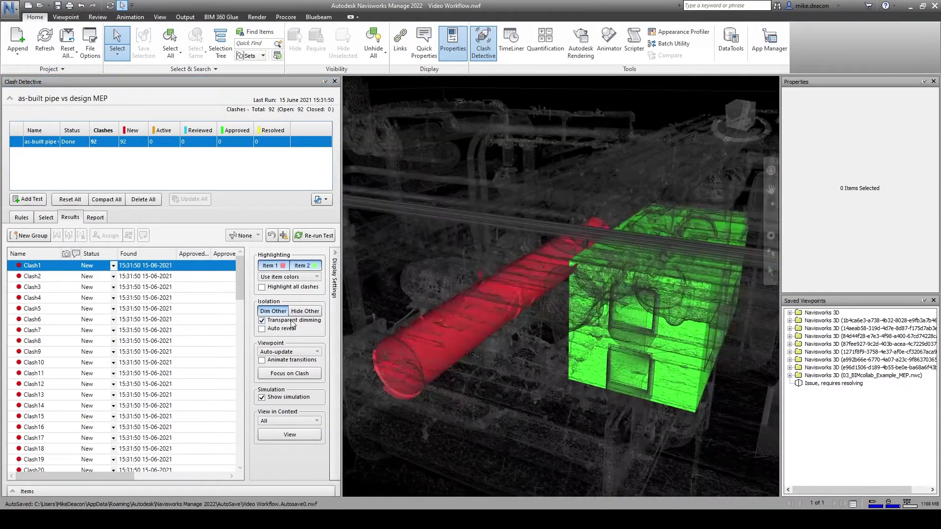
click(292, 321)
mouse_move(504, 319)
middle_down()
mouse_move(522, 328)
mouse_move(524, 270)
mouse_move(519, 306)
mouse_move(537, 339)
middle_up()
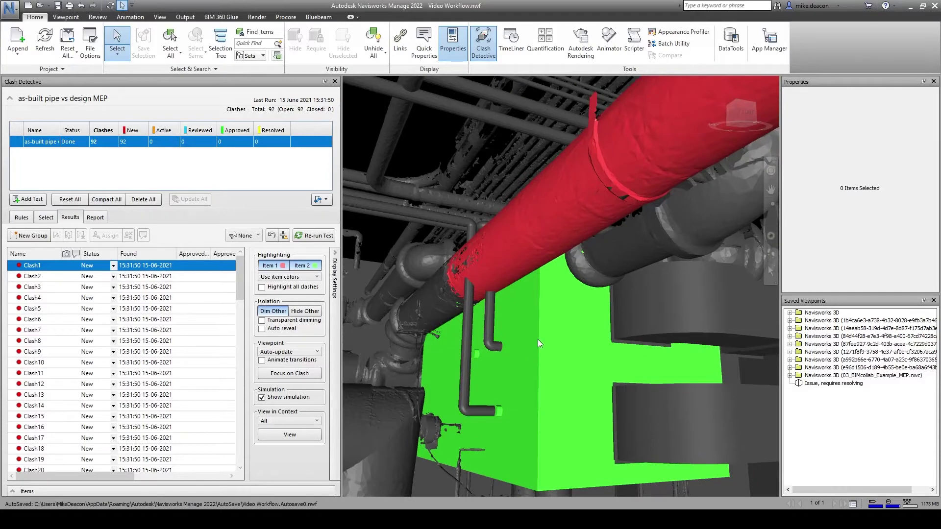
click(53, 267)
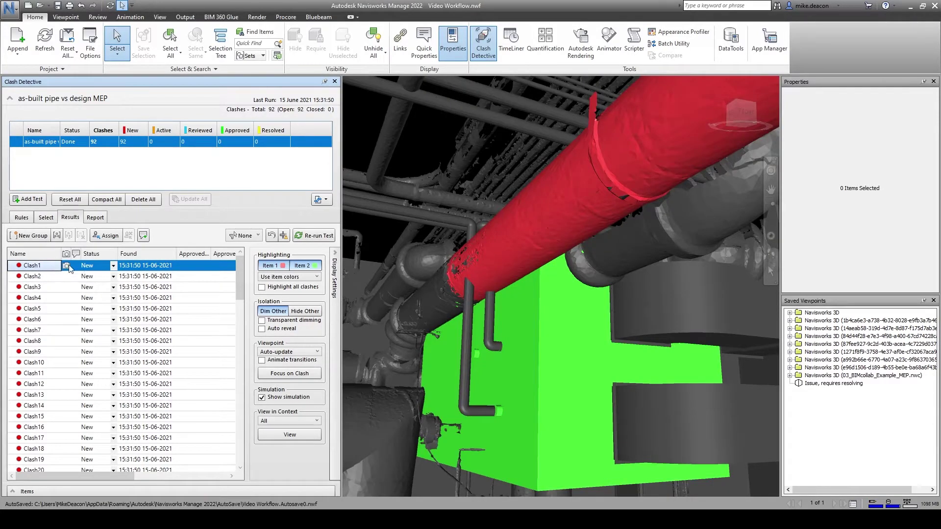
click(284, 17)
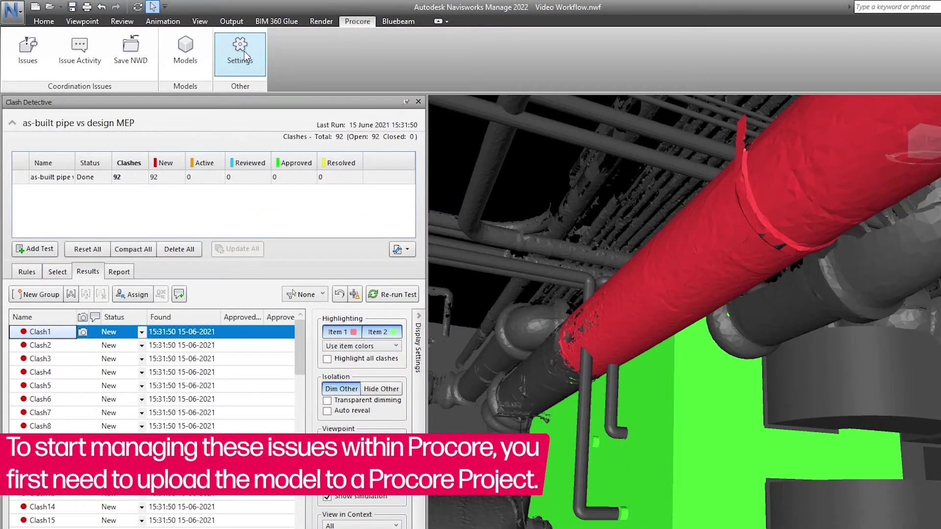
Link the model to the Workflow Demonstration Procore project under its company.
click(195, 41)
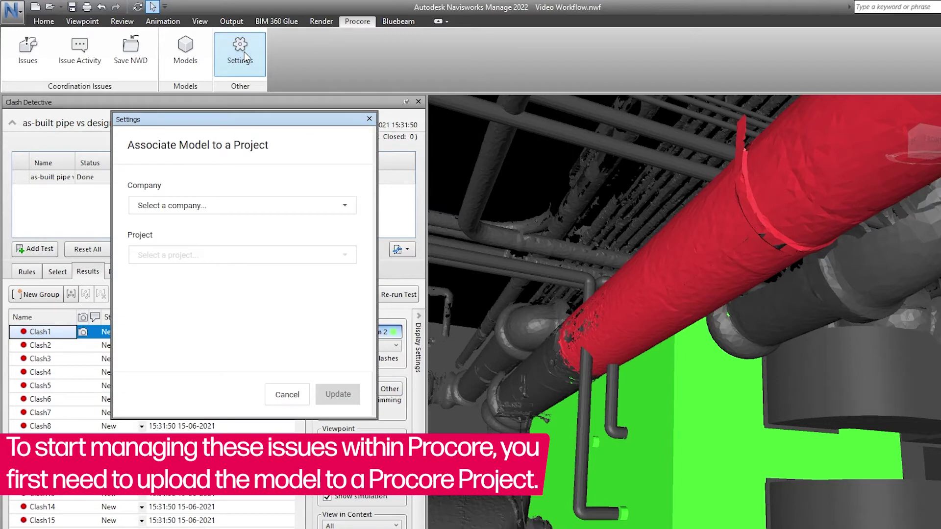
click(242, 204)
click(267, 221)
click(248, 252)
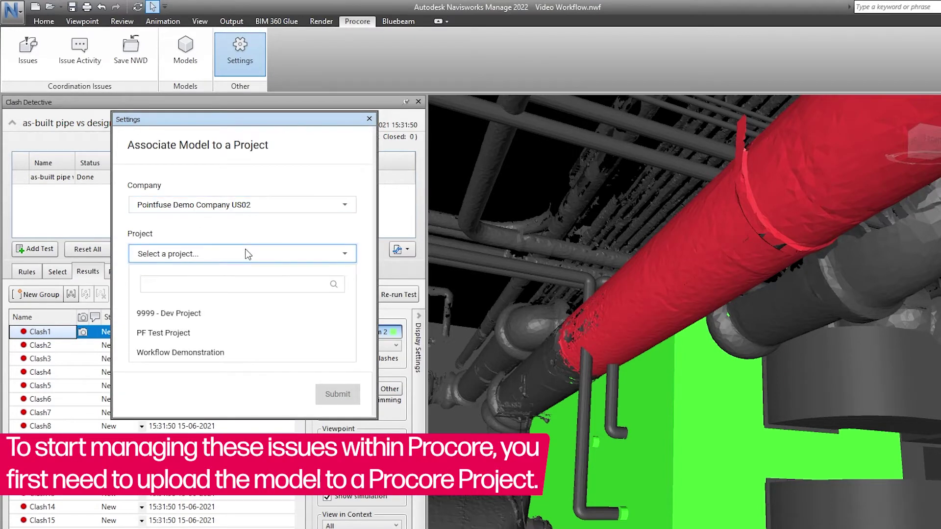
click(193, 349)
click(338, 359)
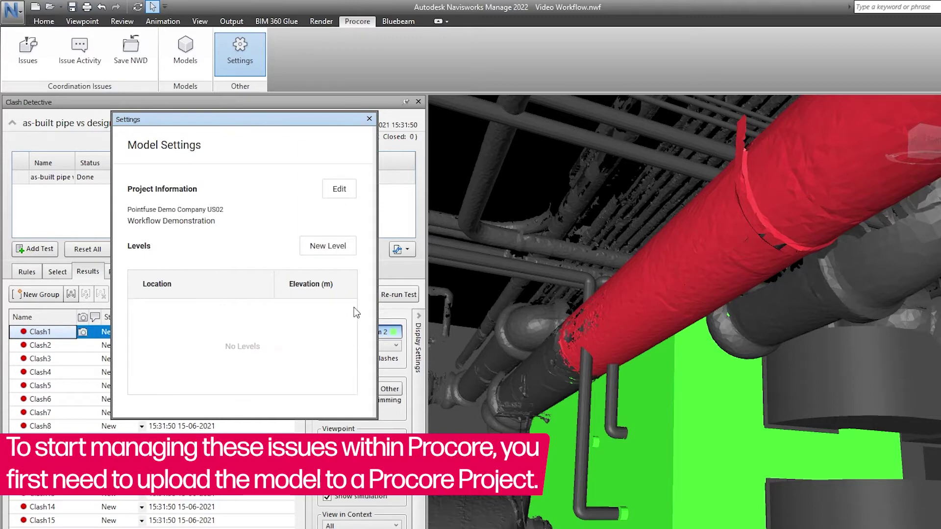
Add a Manhattan West level at the floor's 0.00 elevation and close the settings.
click(328, 250)
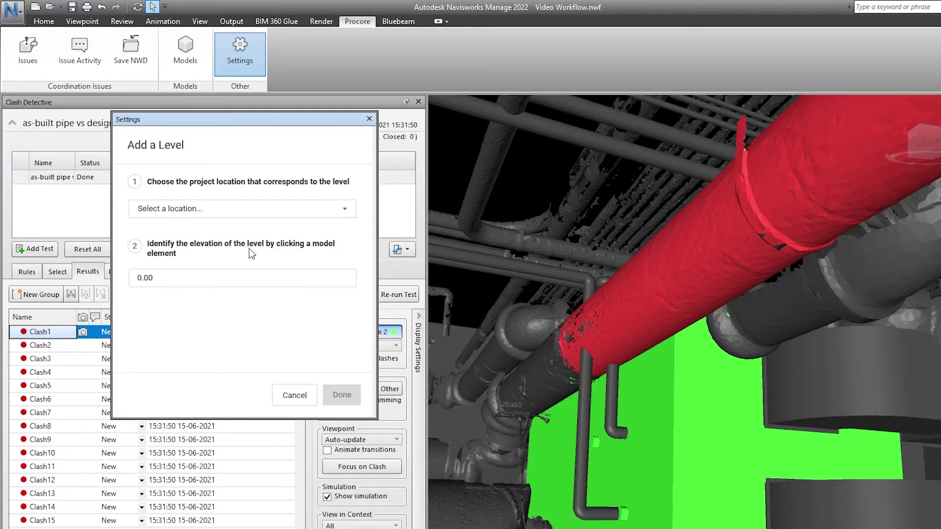
click(196, 209)
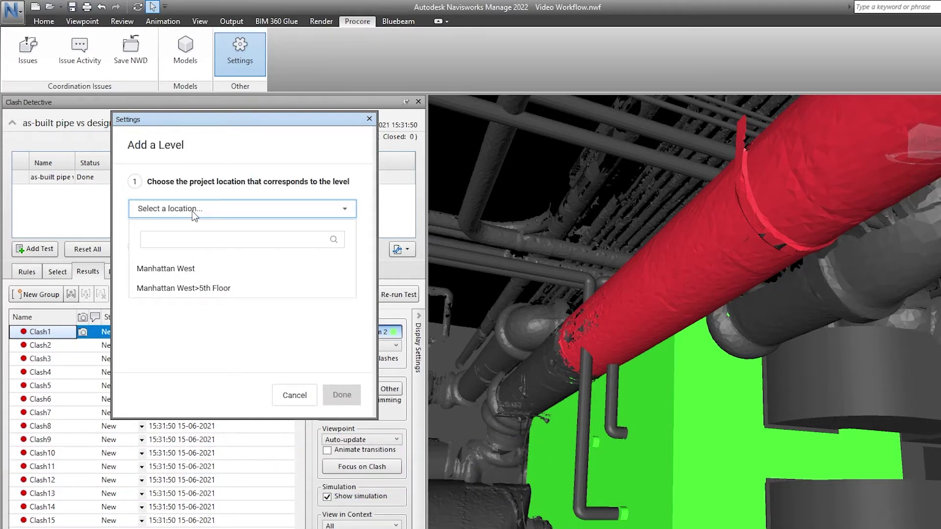
click(193, 270)
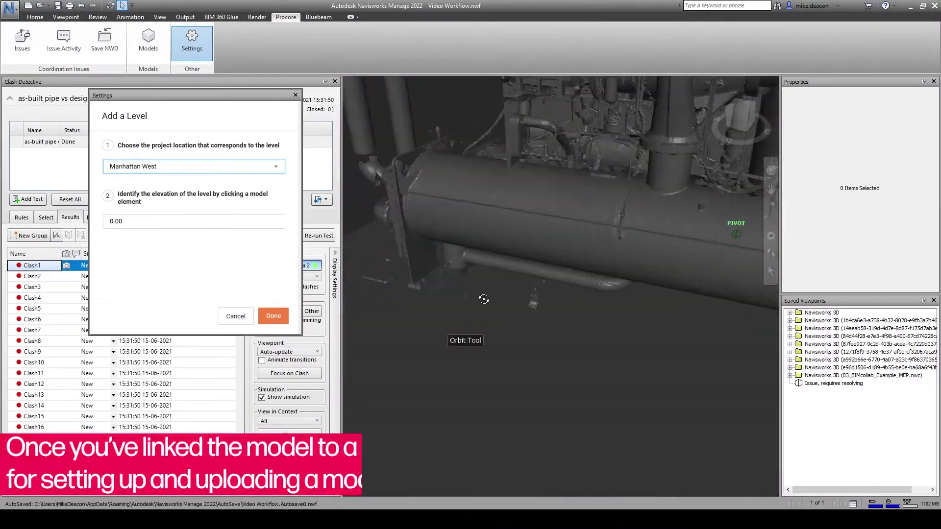
click(560, 292)
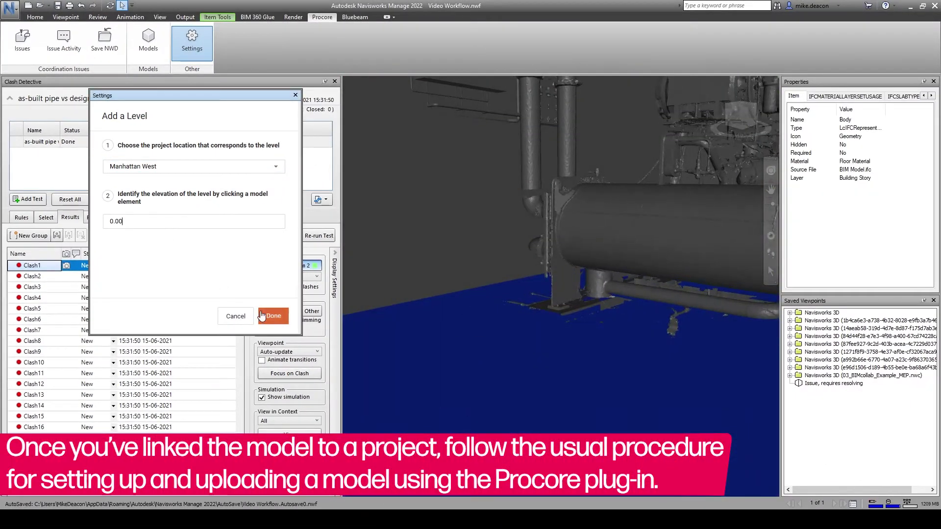
click(273, 315)
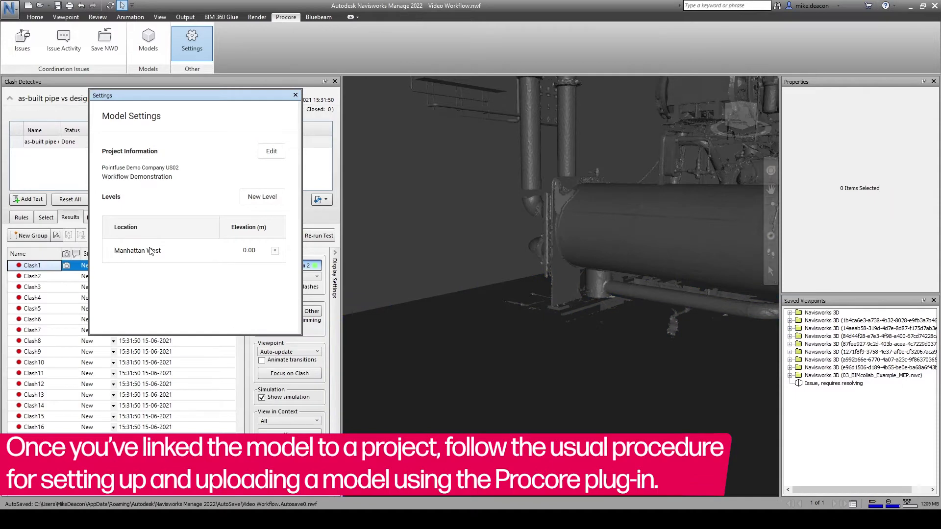
middle_drag(533, 306, 427, 301)
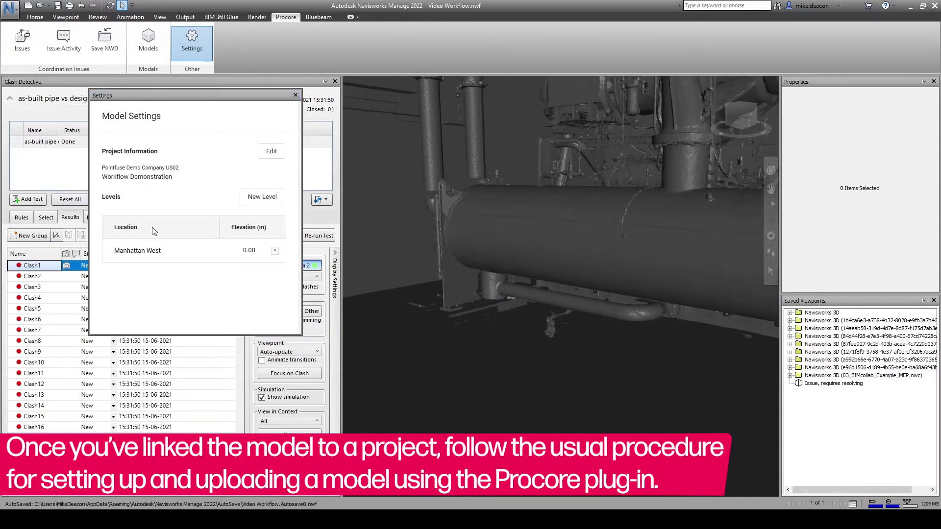
click(295, 96)
Create a new Procore model named 'as built coordination' with Coordination status.
click(151, 43)
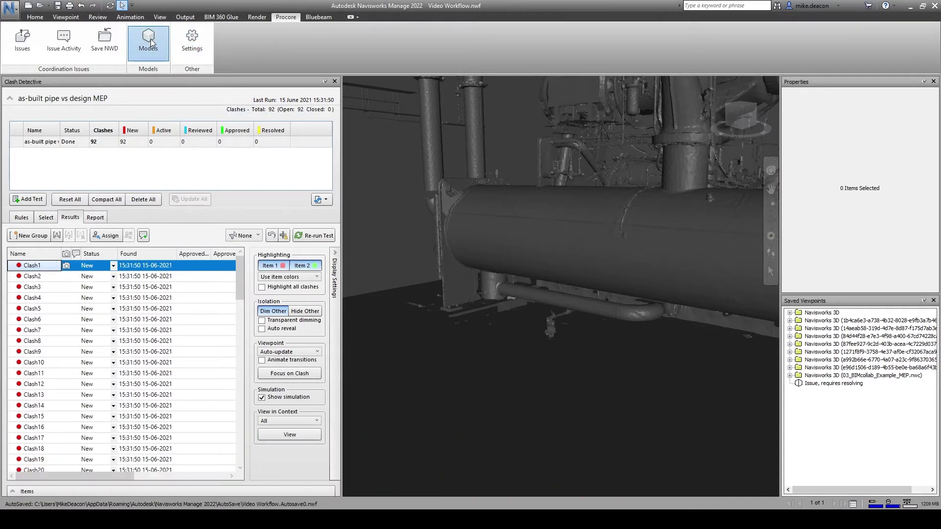
click(290, 125)
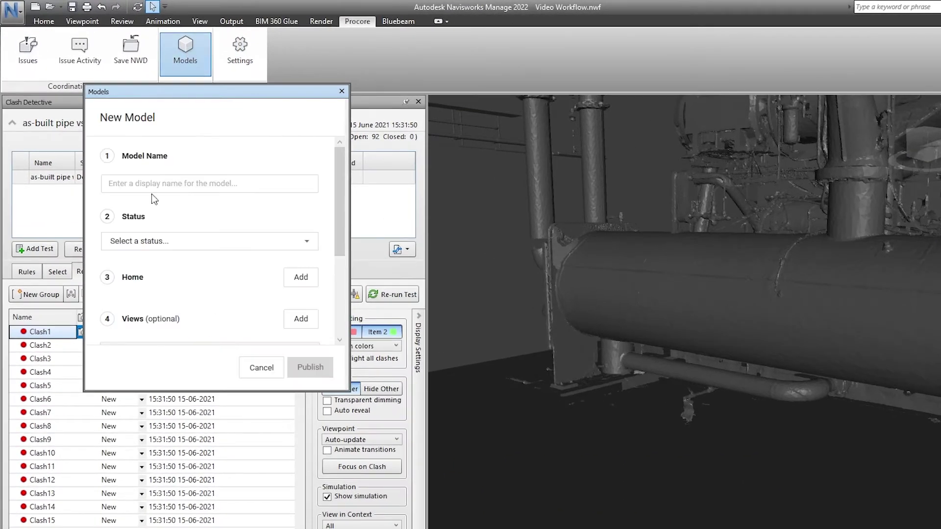
text(as buil)
text(t coordination)
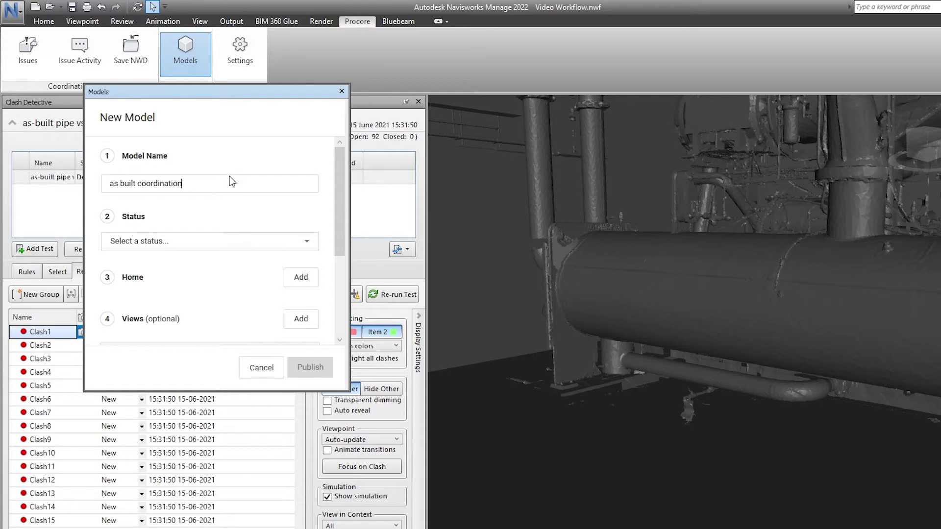
click(188, 241)
click(145, 266)
scroll(216, 216, down, 1)
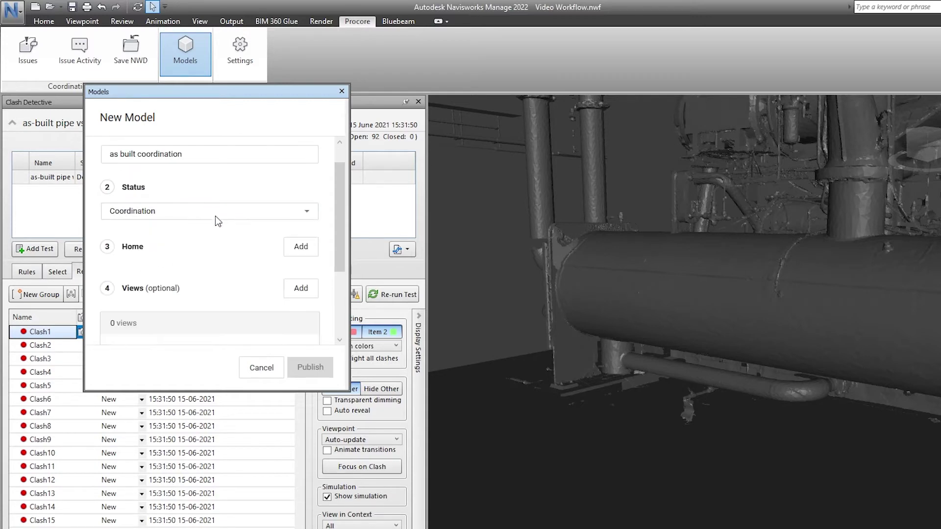
Save the whole-model view as the model's home view.
click(301, 249)
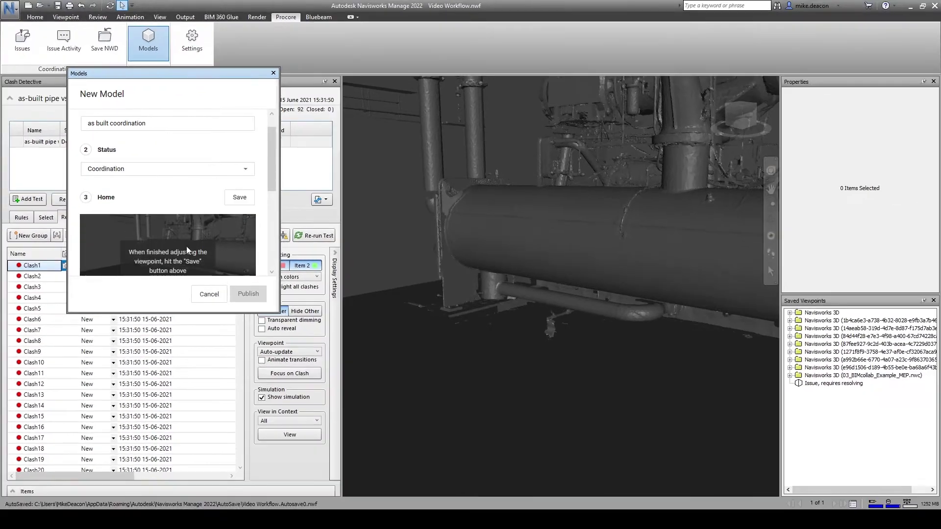
scroll(521, 326, up, 5)
scroll(521, 326, down, 10)
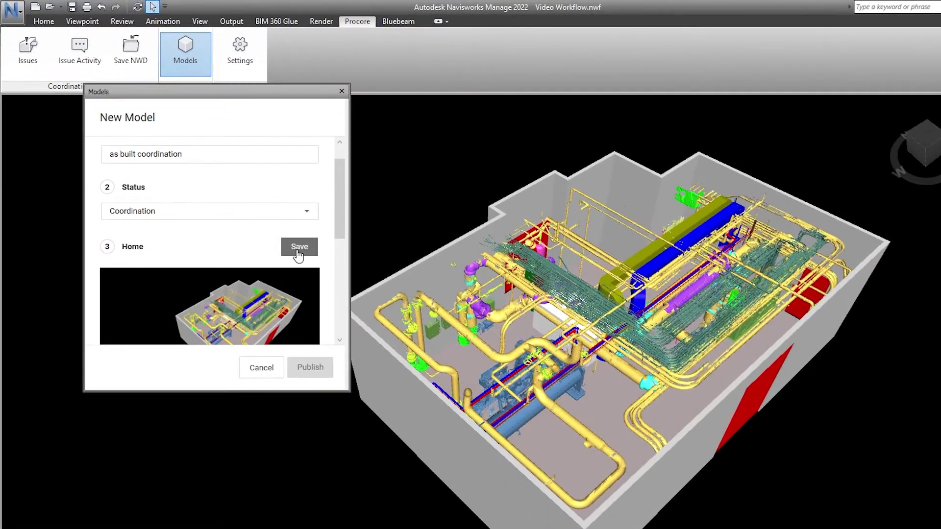
click(237, 198)
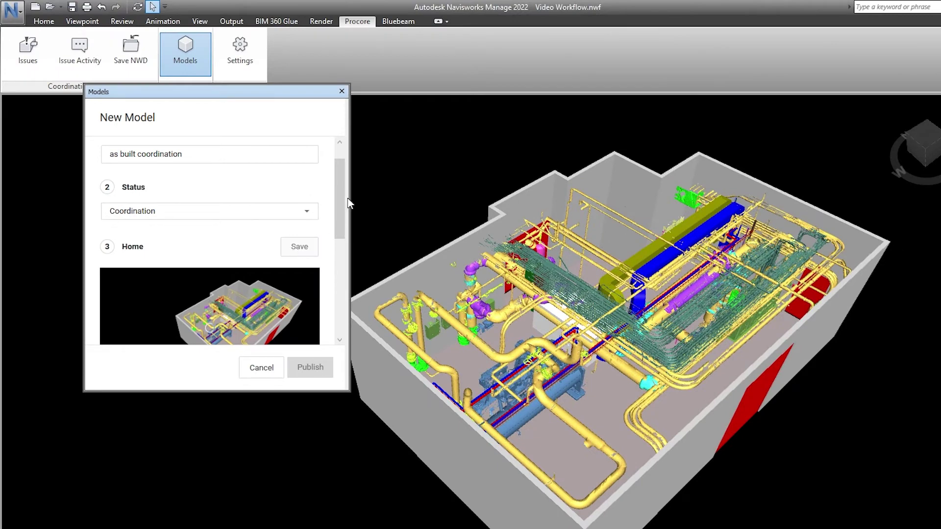
drag(339, 190, 337, 283)
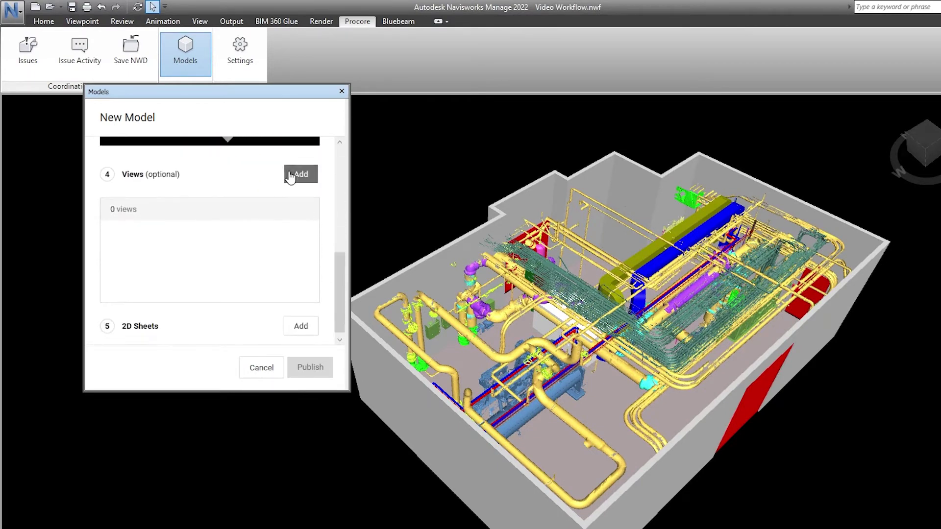
scroll(294, 181, up, 2)
scroll(301, 275, down, 1)
Add the 'Issue, requires resolving' viewpoint to the model's views.
click(301, 212)
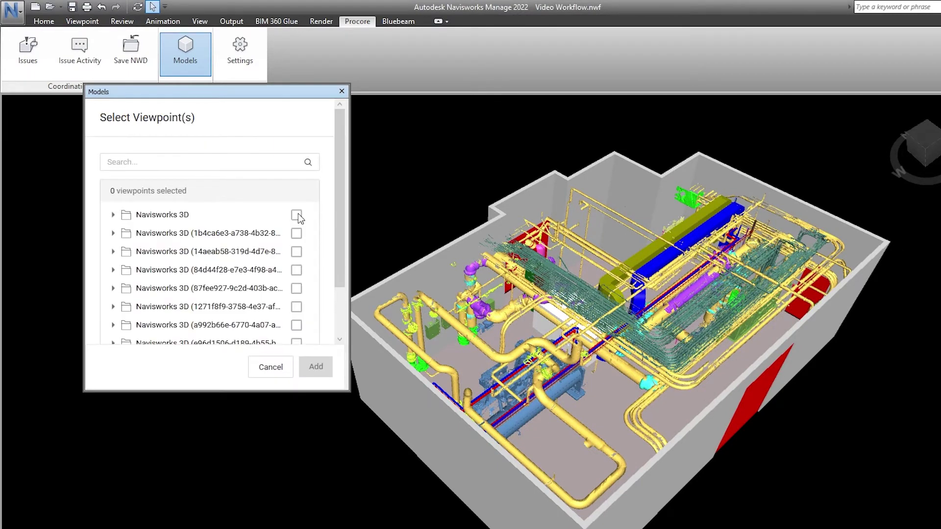
scroll(180, 204, down, 2)
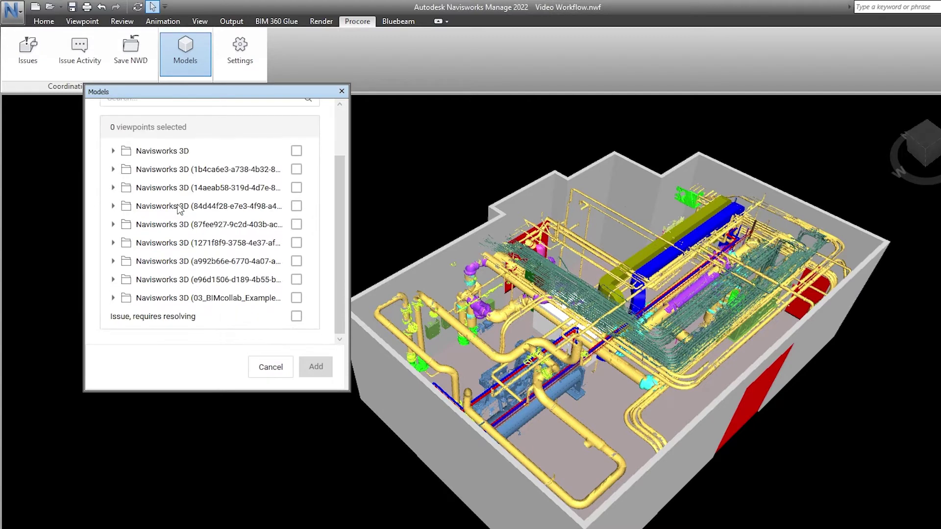
click(296, 317)
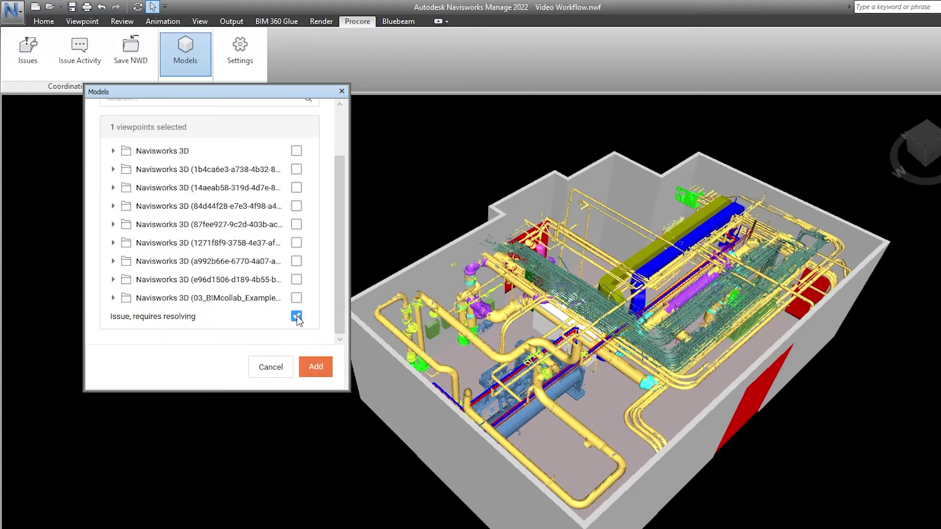
click(316, 369)
scroll(154, 275, down, 1)
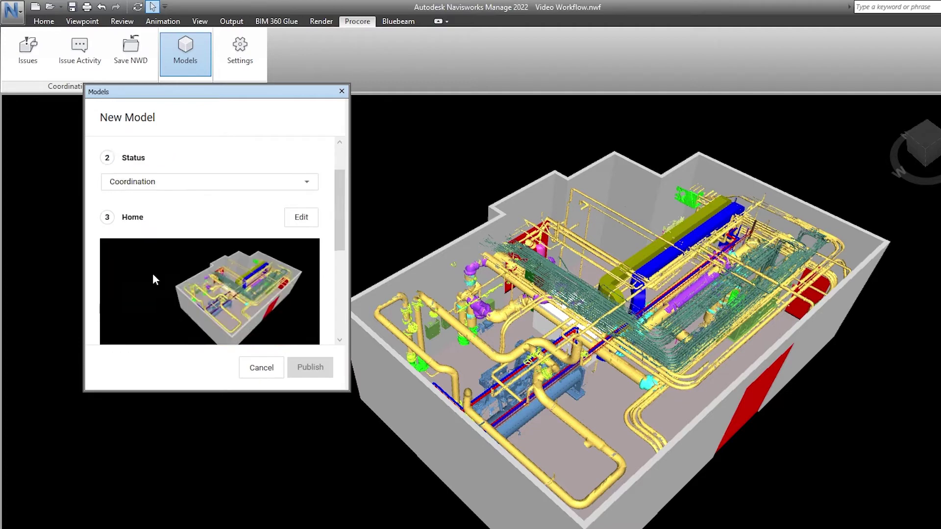
scroll(154, 278, down, 3)
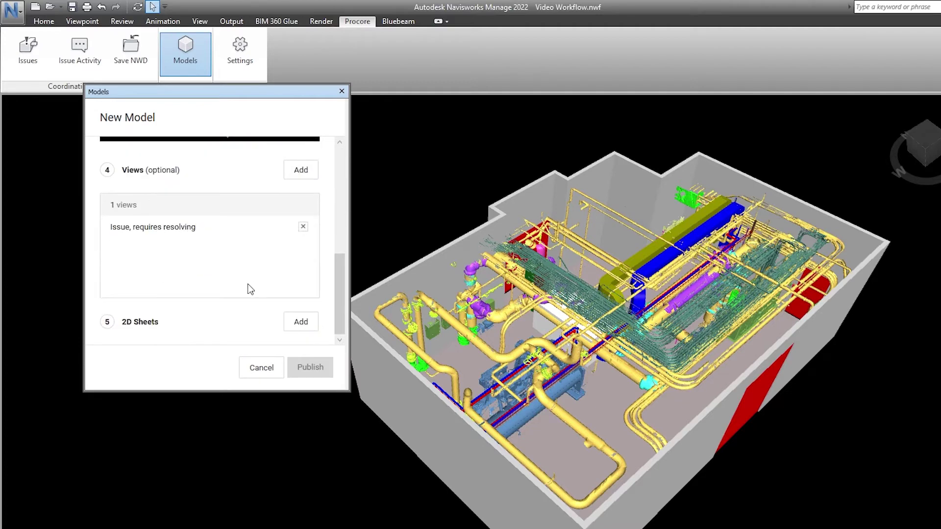
click(301, 323)
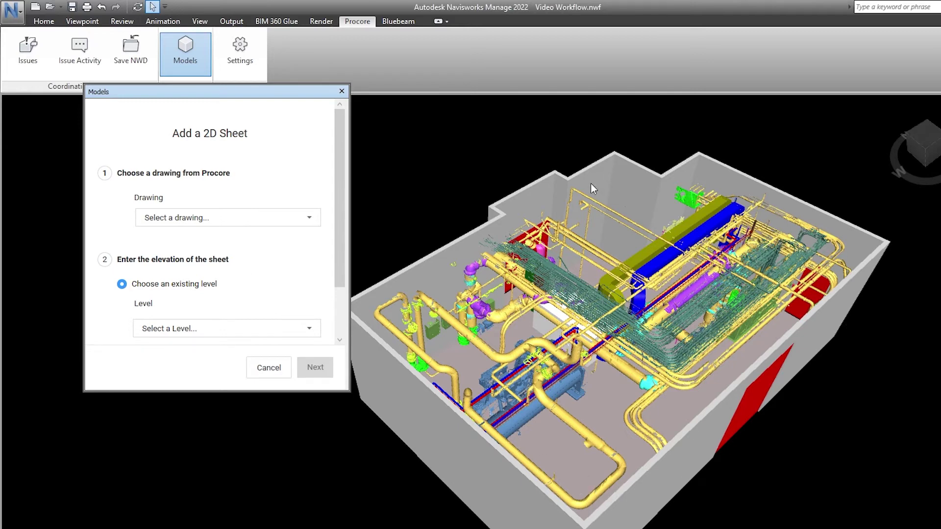
Choose the 134 - Basic Floorplan drawing and place it on the Manhattan West level.
click(214, 218)
click(188, 278)
scroll(188, 278, down, 1)
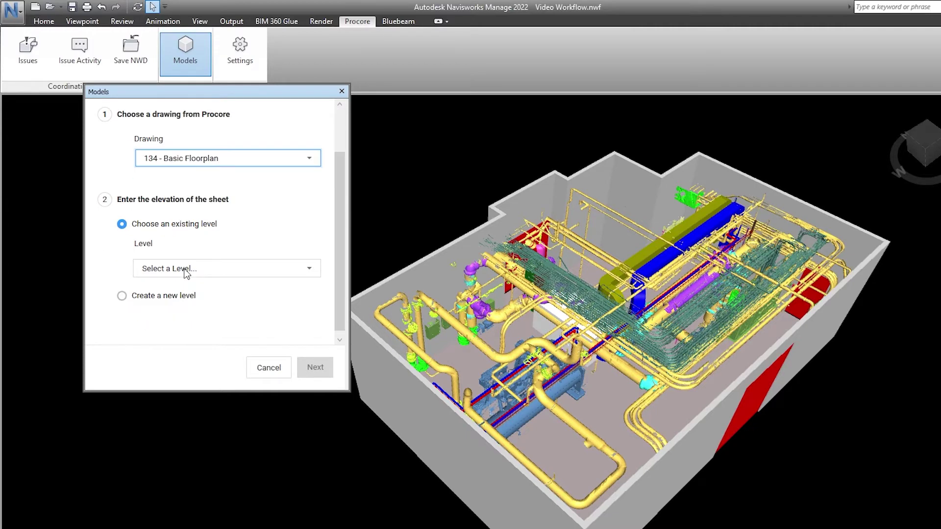
click(169, 269)
click(174, 329)
click(314, 368)
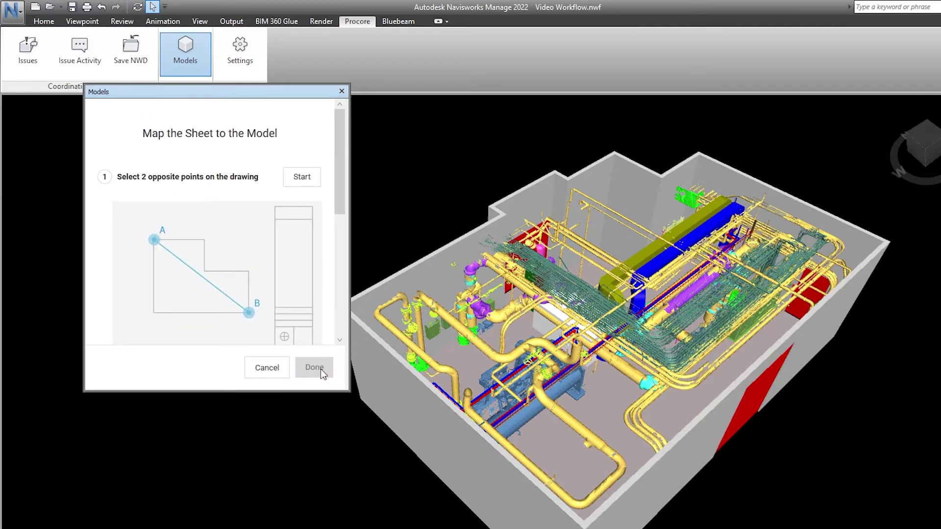
Align the sheet by picking two opposite corners on the drawing and matching points in the model.
click(304, 181)
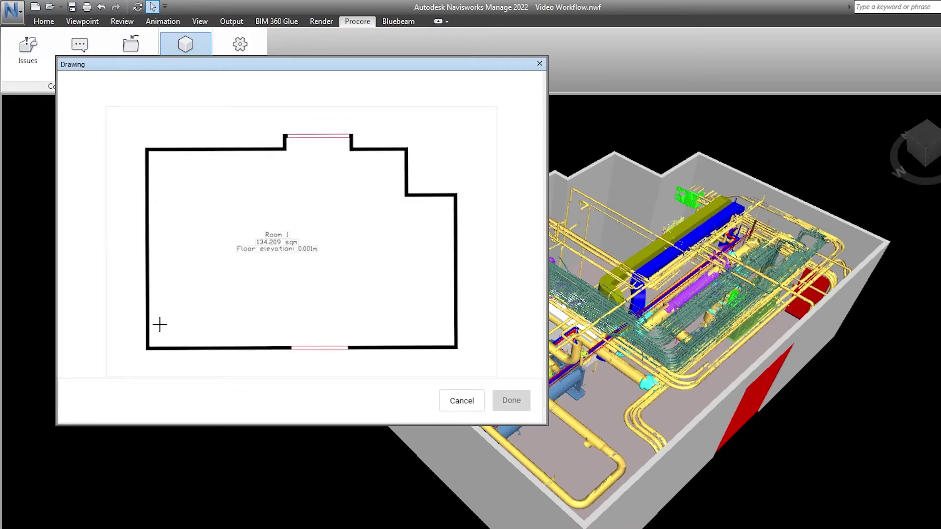
click(456, 347)
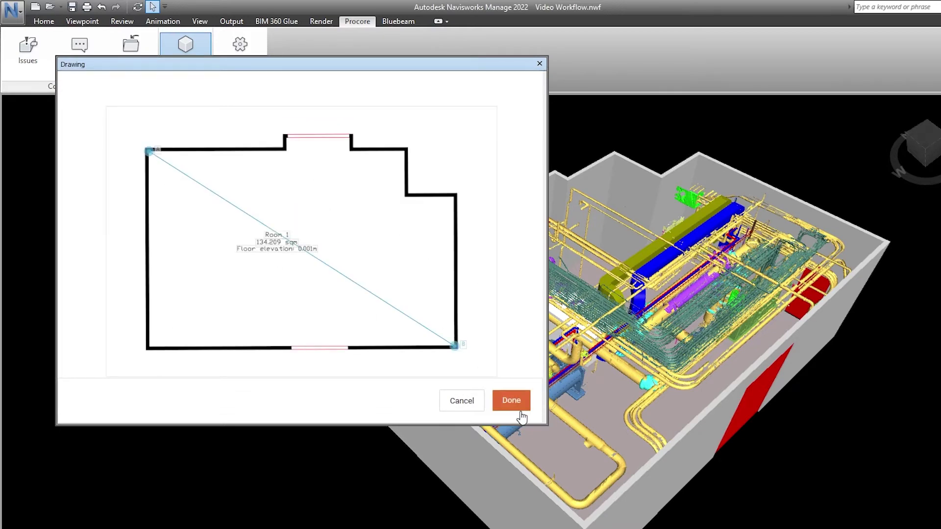
click(511, 400)
click(300, 143)
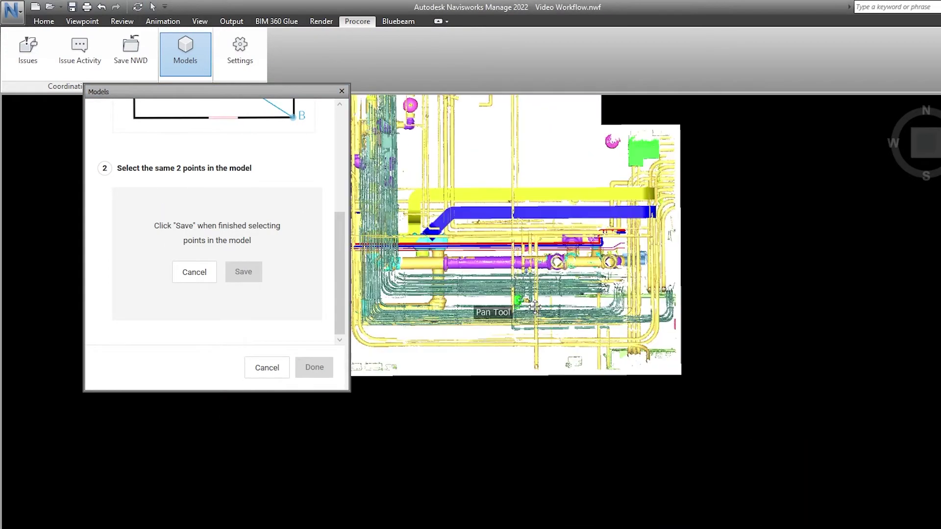
click(678, 373)
click(242, 272)
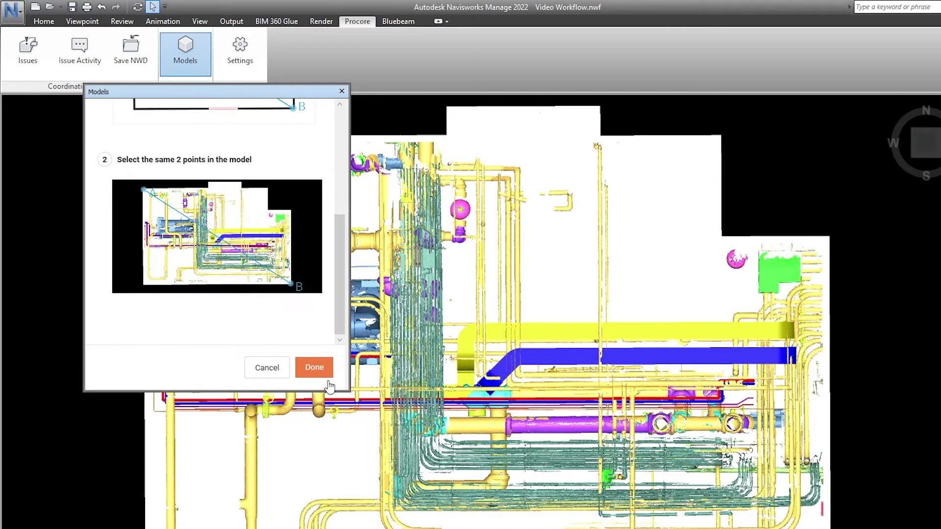
click(326, 375)
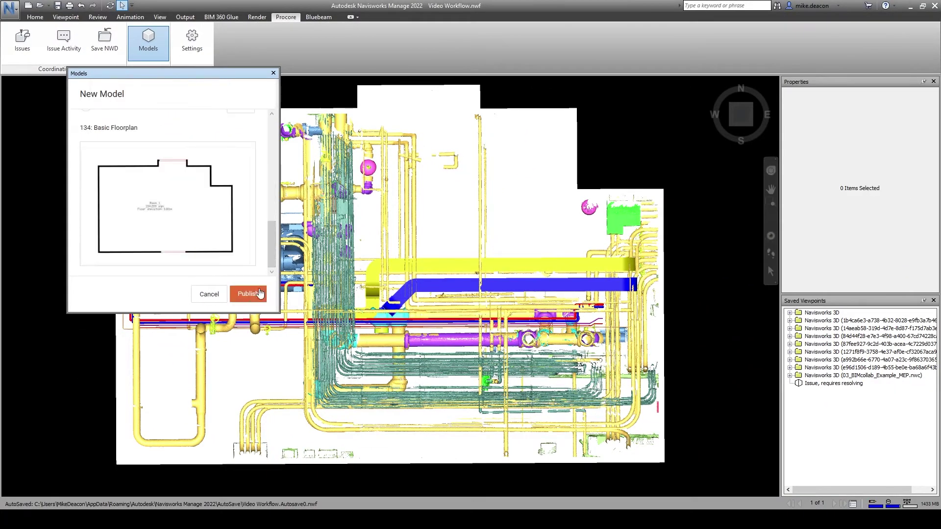
Publish the 'as built coordination' model to Procore and dismiss the success message.
click(251, 293)
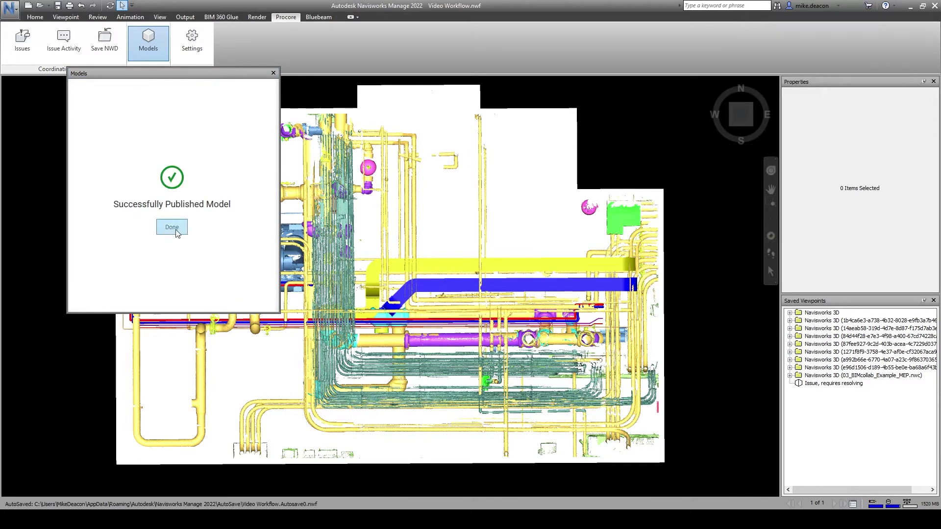
click(175, 228)
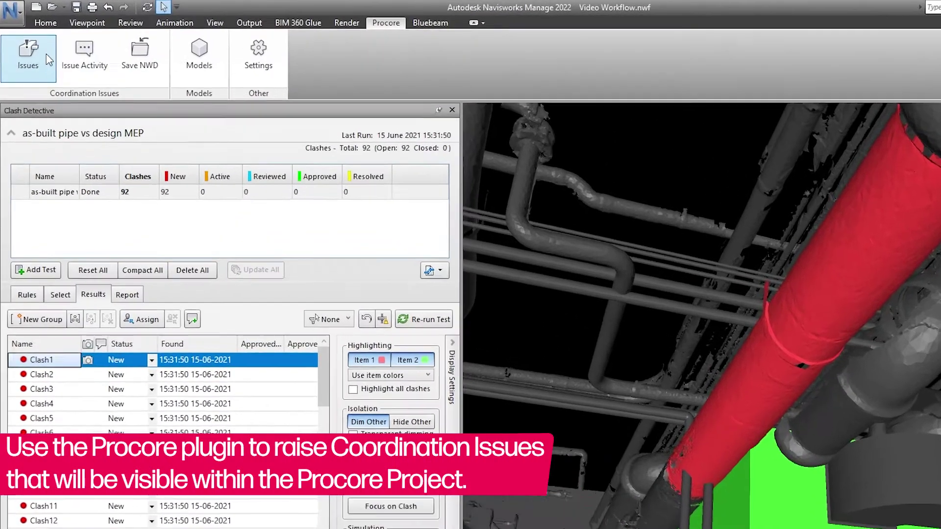
Start a new coordination issue and enter its title.
click(22, 39)
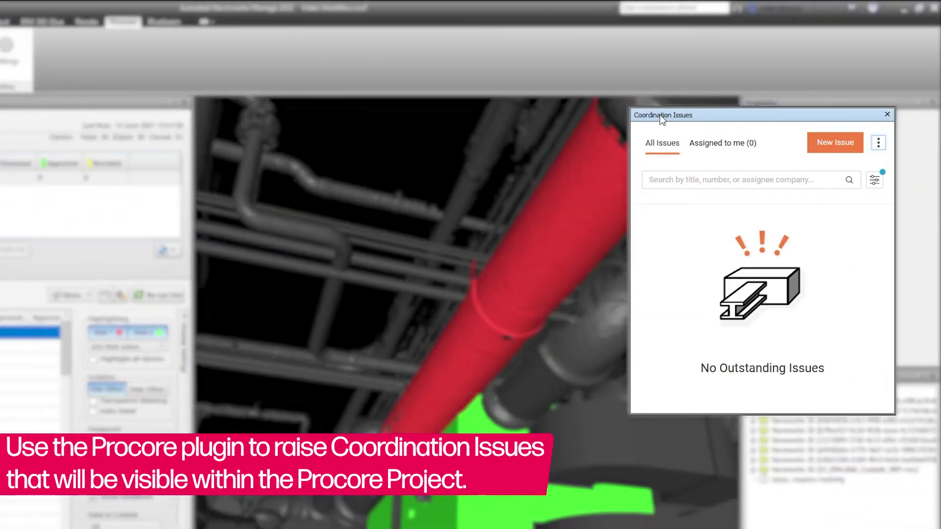
click(842, 142)
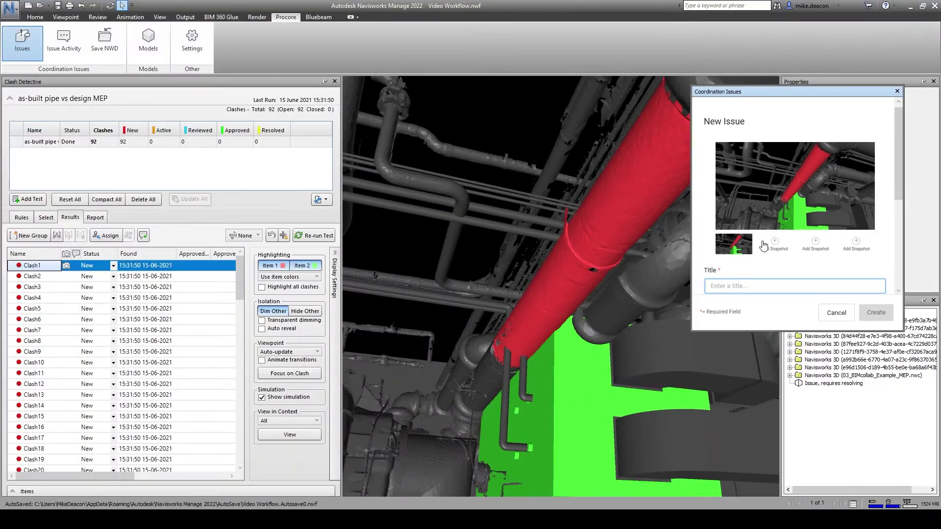
scroll(748, 238, down, 1)
click(748, 238)
text(Cooridnation issu)
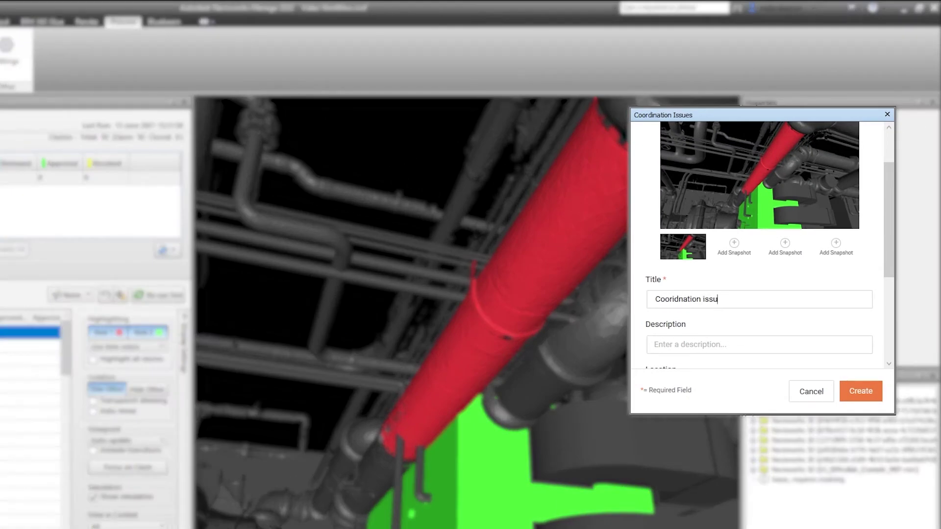
text(e 1)
Set the issue location to Manhattan West and due date to 30/06/2021.
scroll(691, 372, down, 2)
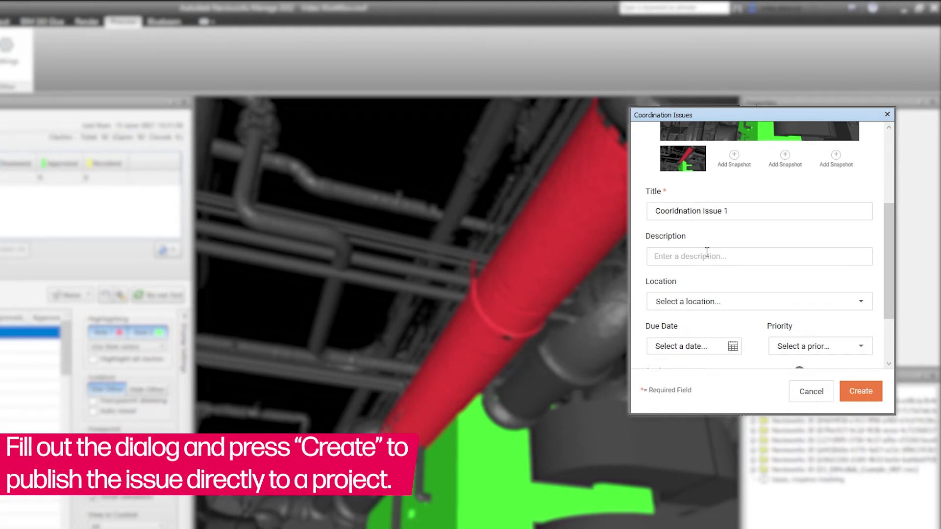
click(714, 305)
click(707, 361)
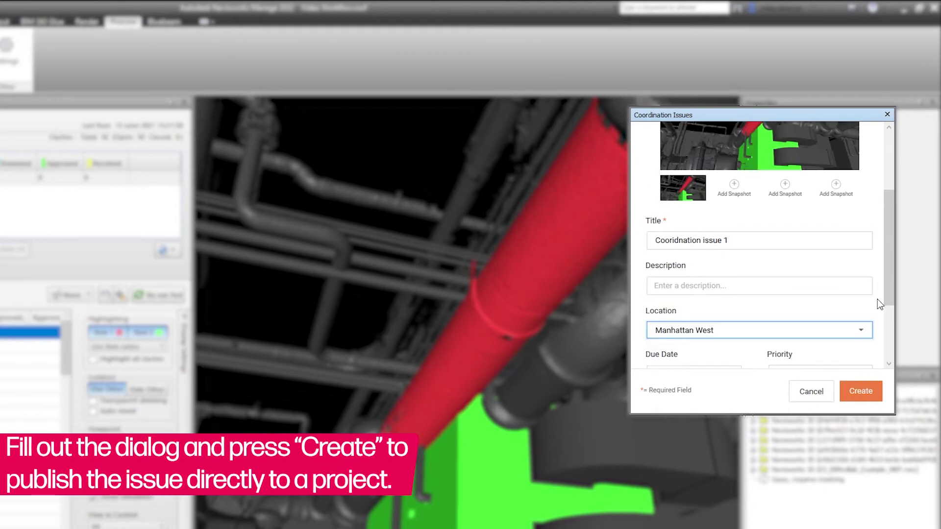
scroll(874, 304, down, 2)
click(708, 264)
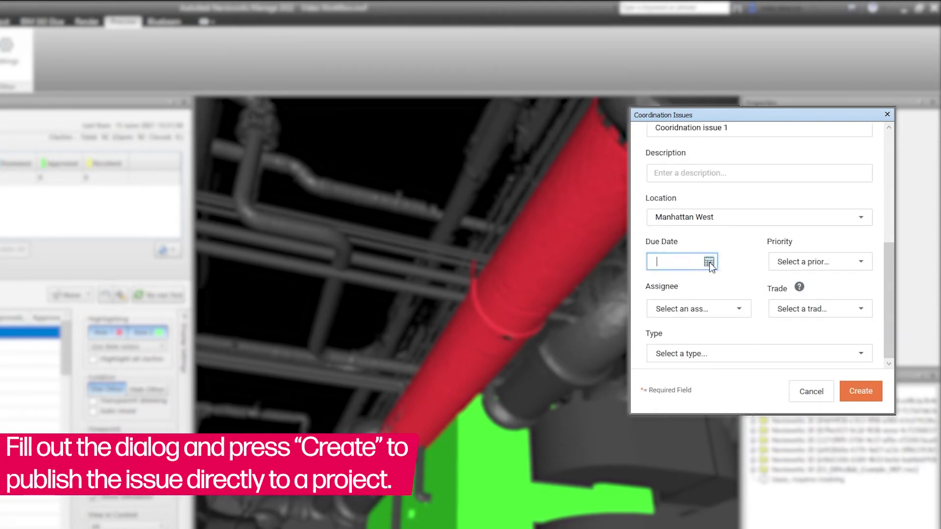
click(689, 339)
Set priority High, choose an assignee, set type Clash, and create the issue.
click(843, 264)
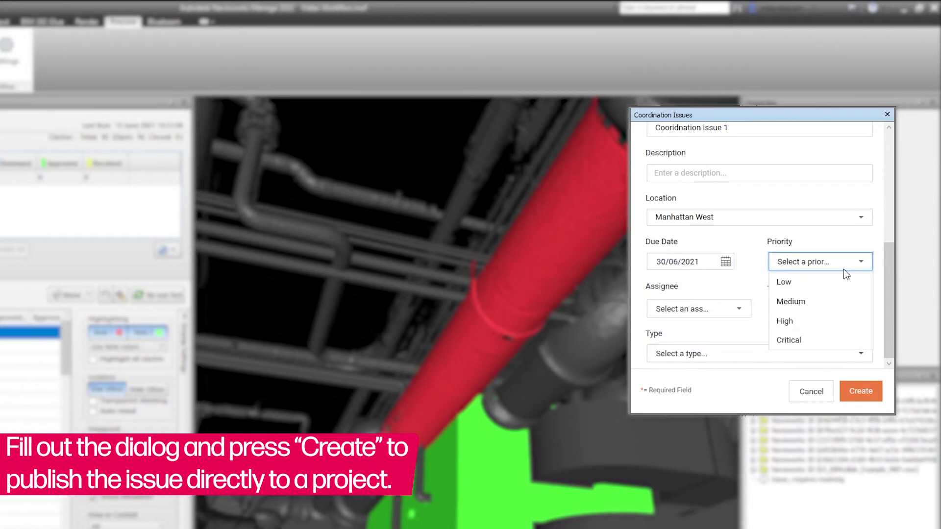
click(784, 321)
click(721, 309)
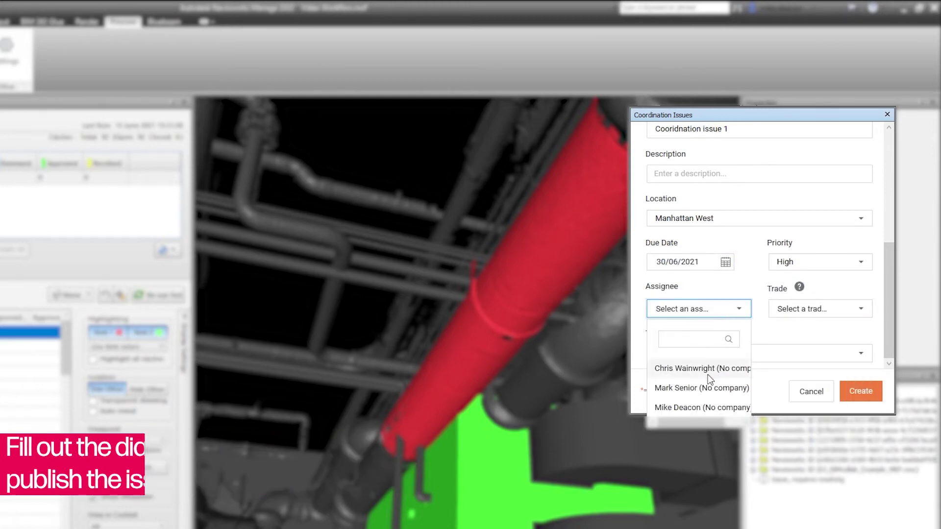
click(676, 386)
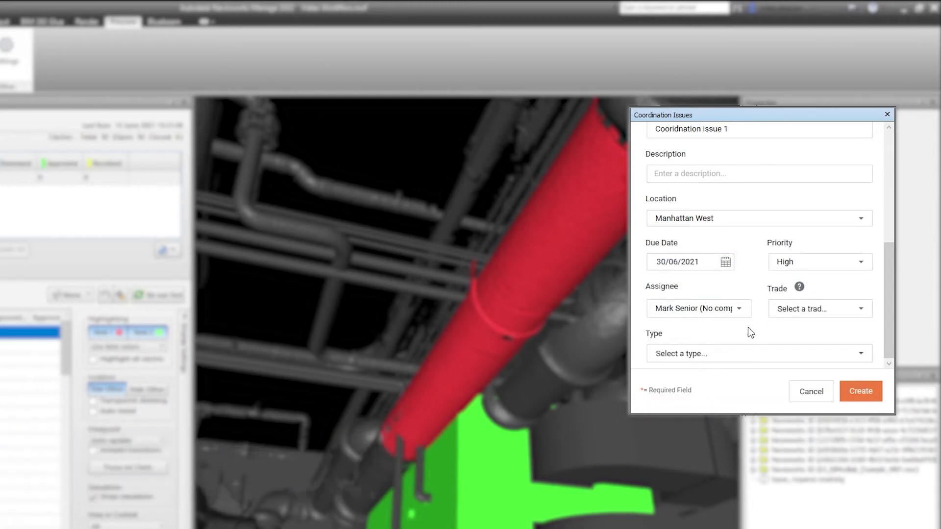
click(721, 354)
click(680, 434)
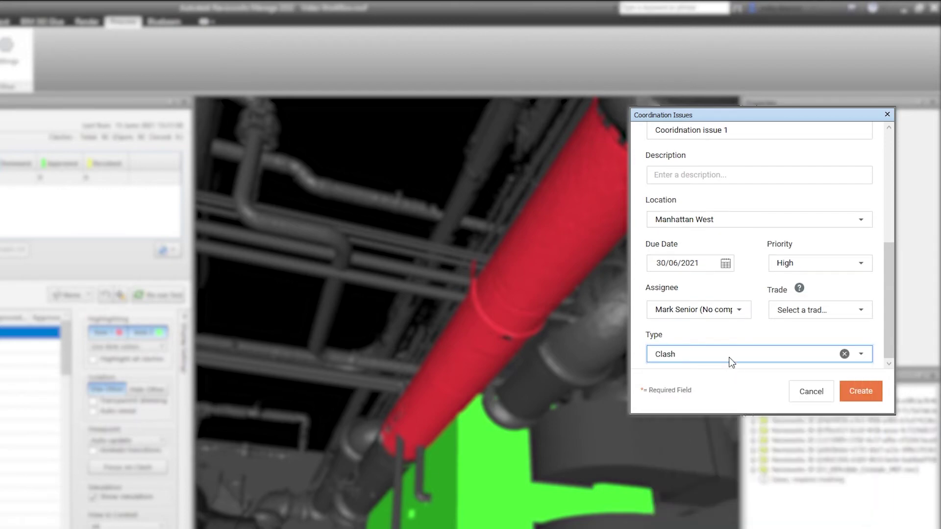
click(867, 396)
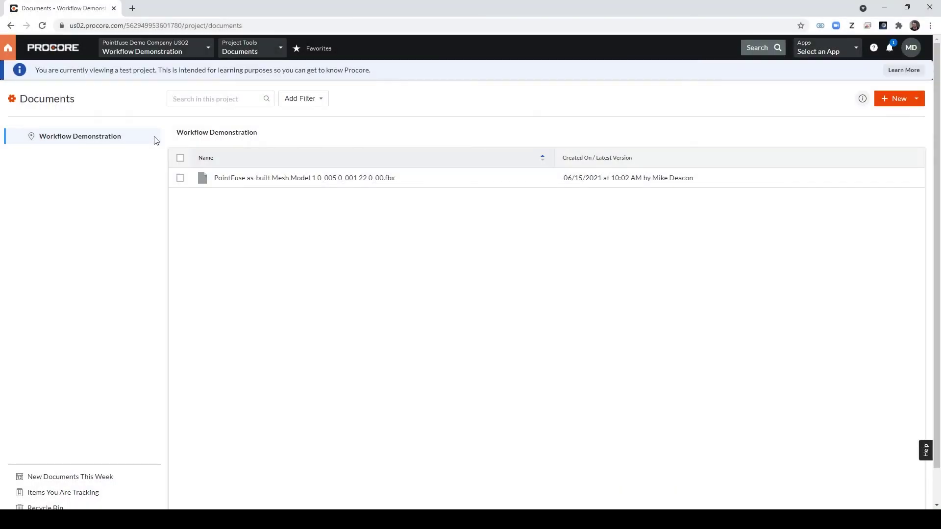
Go to the project's Coordination Issues list and open Cooridnation issue 1's details.
click(275, 55)
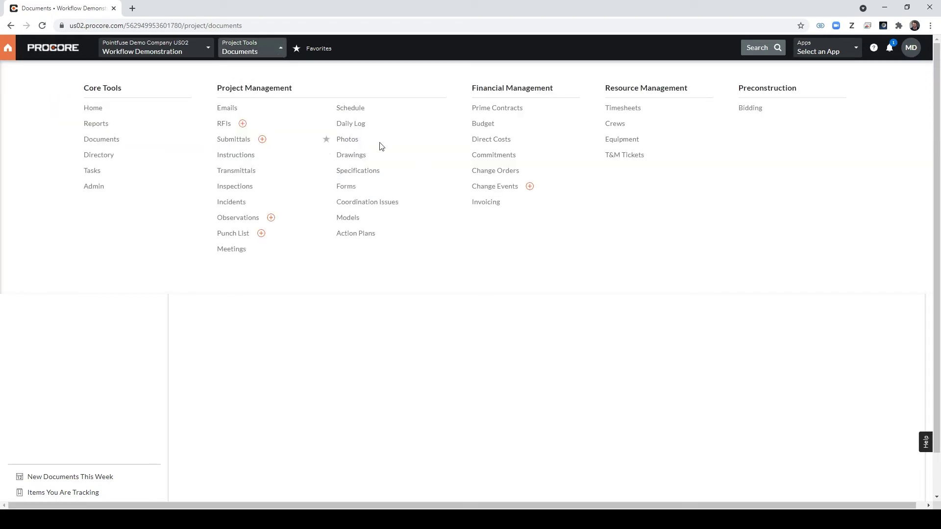
click(367, 201)
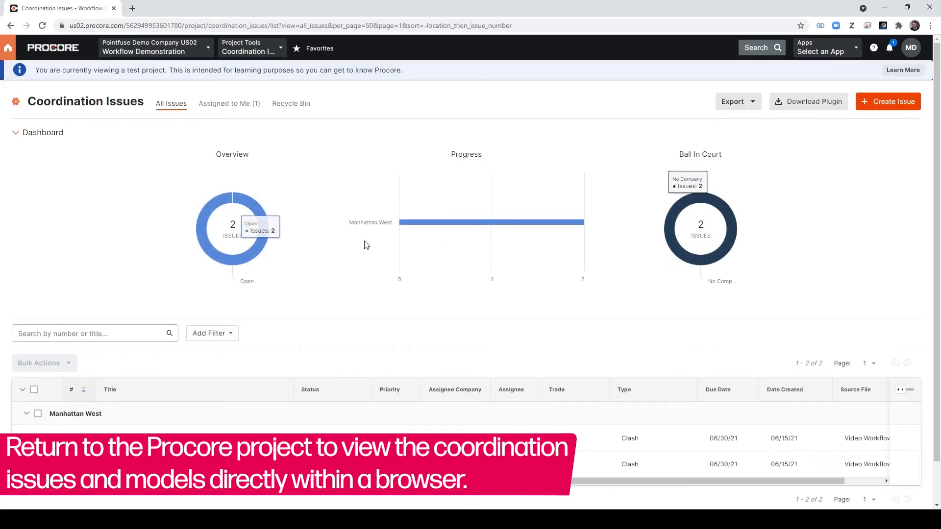
scroll(365, 245, down, 1)
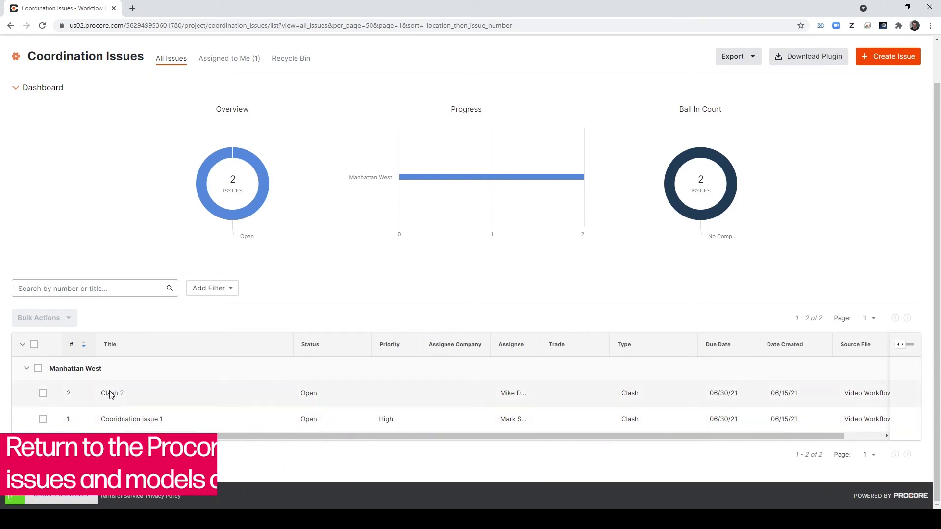
click(131, 420)
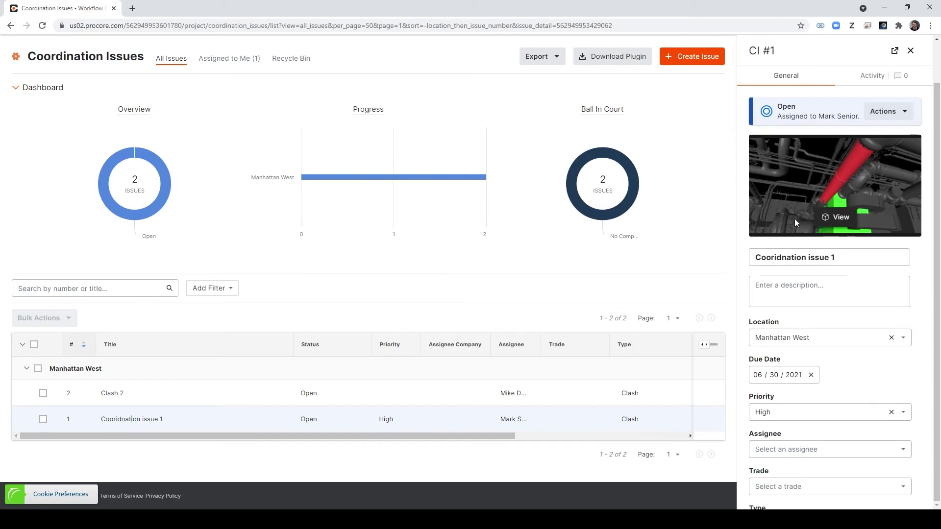
Review Cooridnation issue 1's detail panel, then move to the project's Models list.
scroll(795, 221, down, 3)
scroll(794, 221, up, 3)
scroll(674, 223, up, 2)
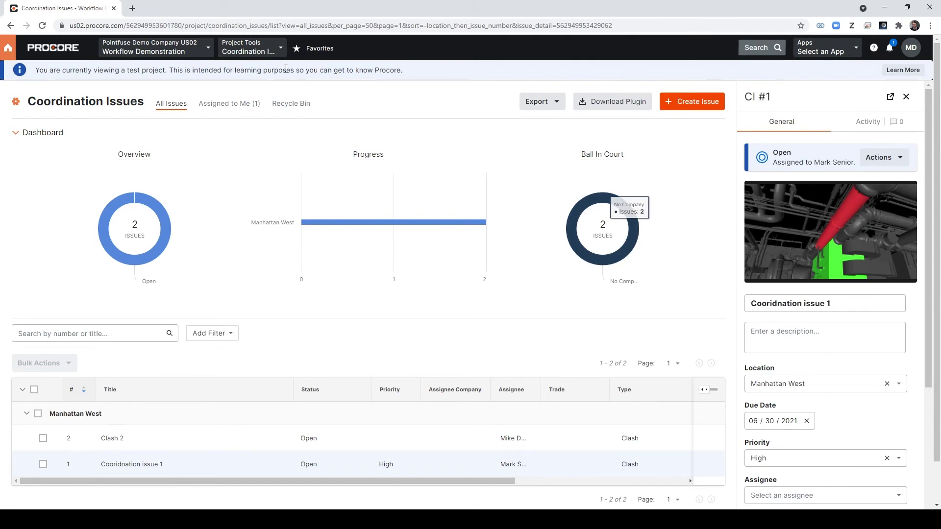
click(267, 53)
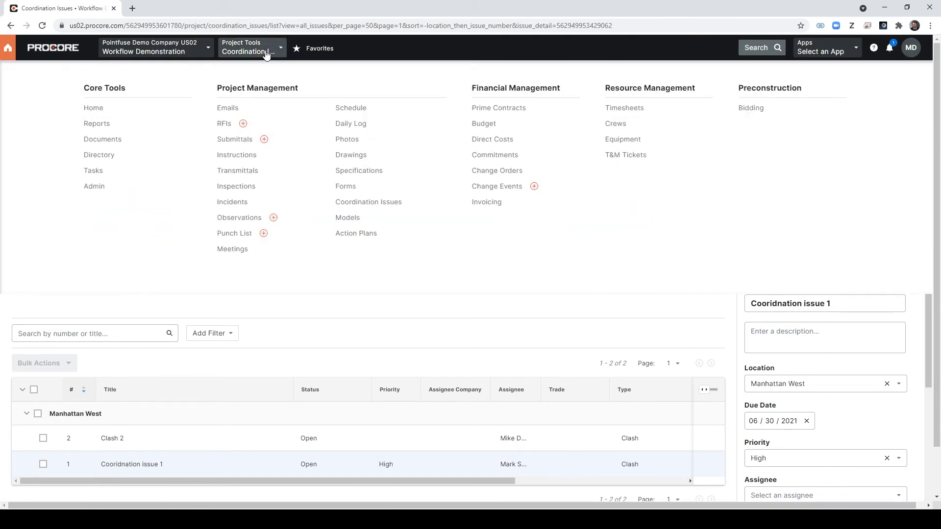
click(349, 218)
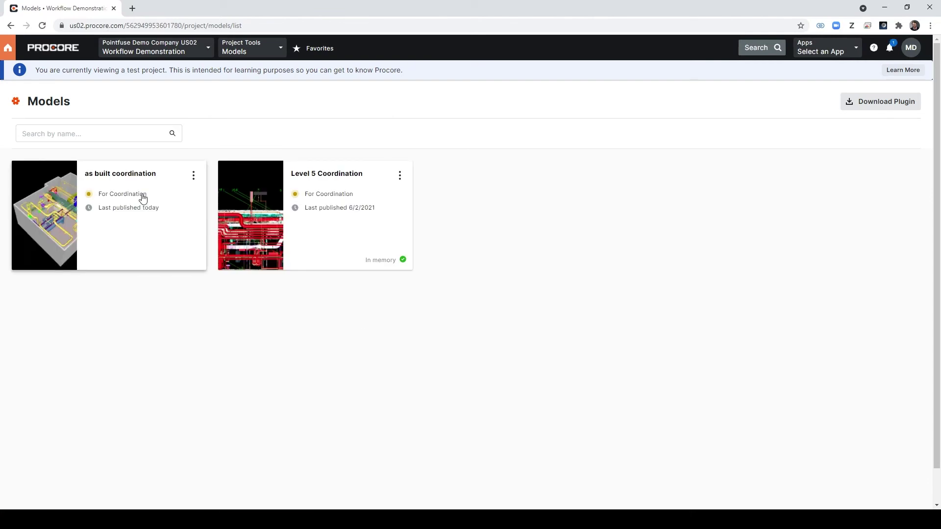
Launch the 'as built coordination' model card in Procore's web viewer.
click(82, 225)
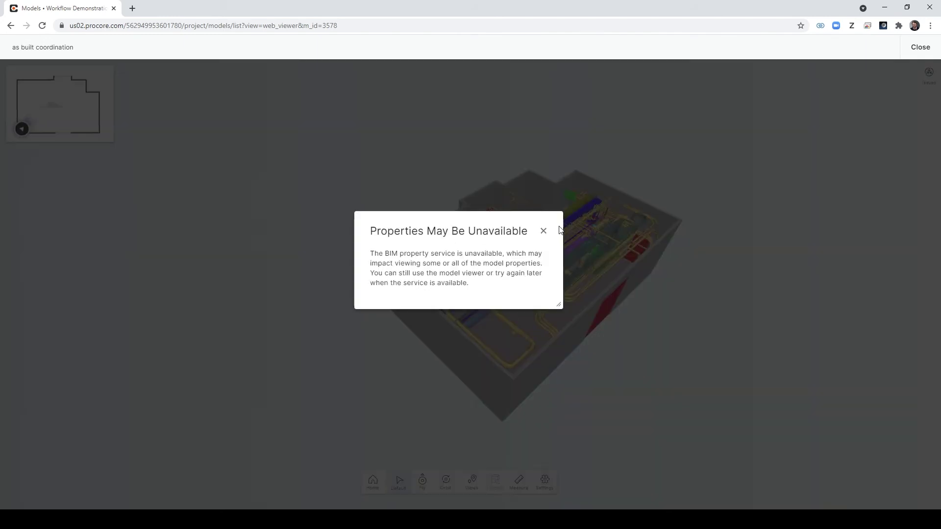
Dismiss the properties warning, zoom into the mesh model and select the chiller unit.
click(543, 230)
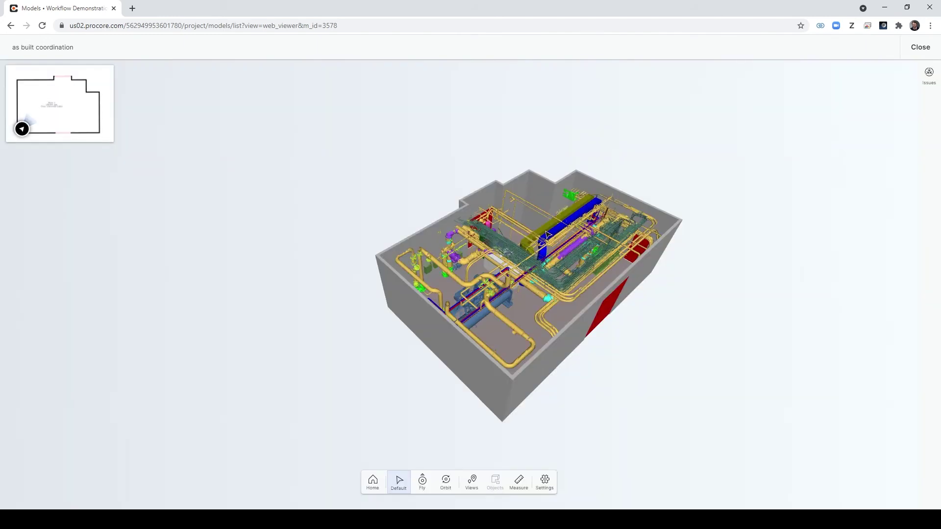
scroll(561, 308, up, 2)
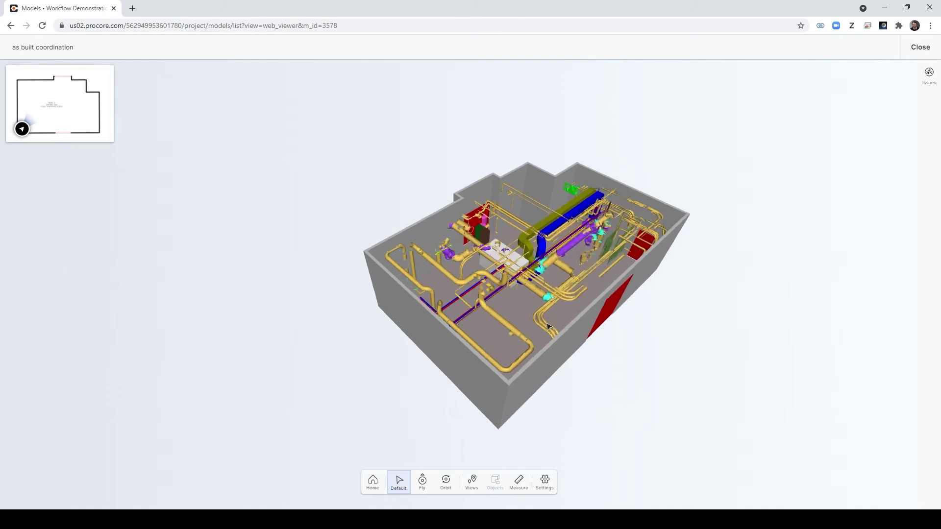
scroll(544, 314, up, 2)
scroll(528, 319, up, 2)
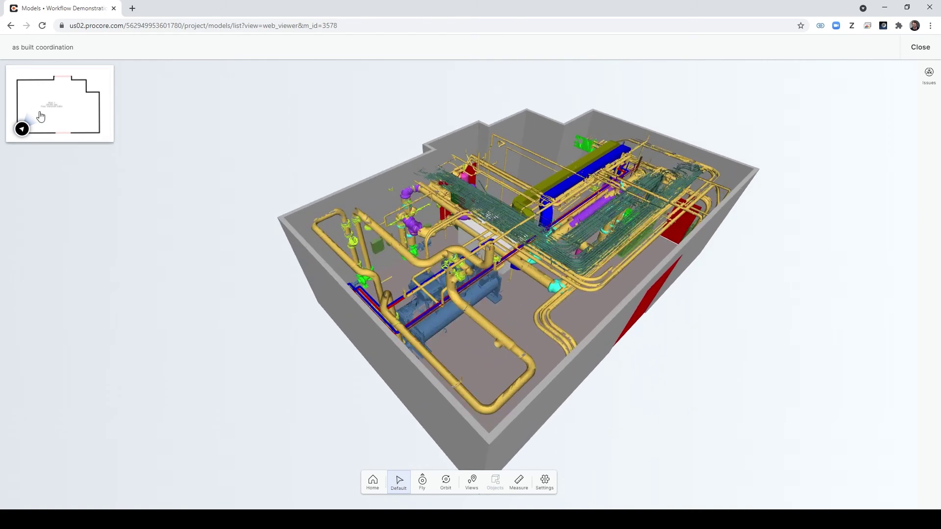
scroll(414, 273, up, 2)
scroll(451, 270, up, 3)
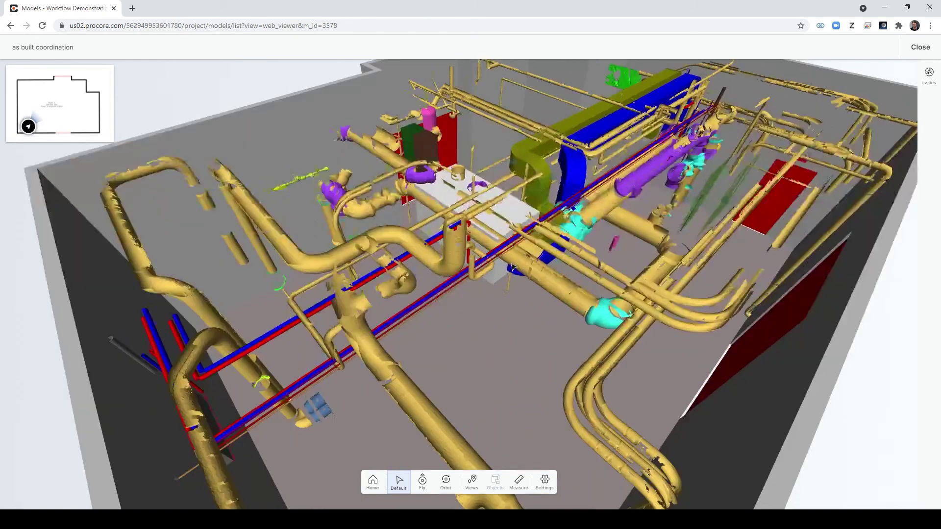
scroll(490, 267, up, 2)
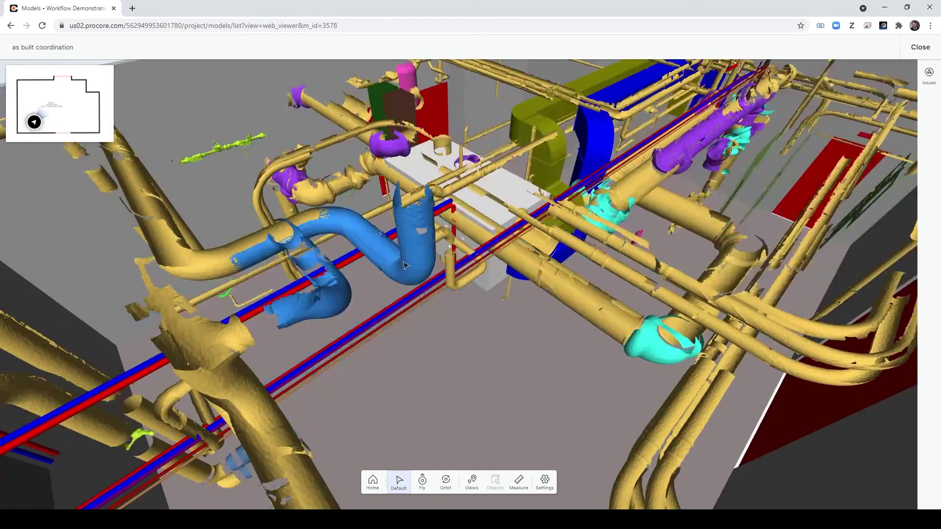
click(275, 333)
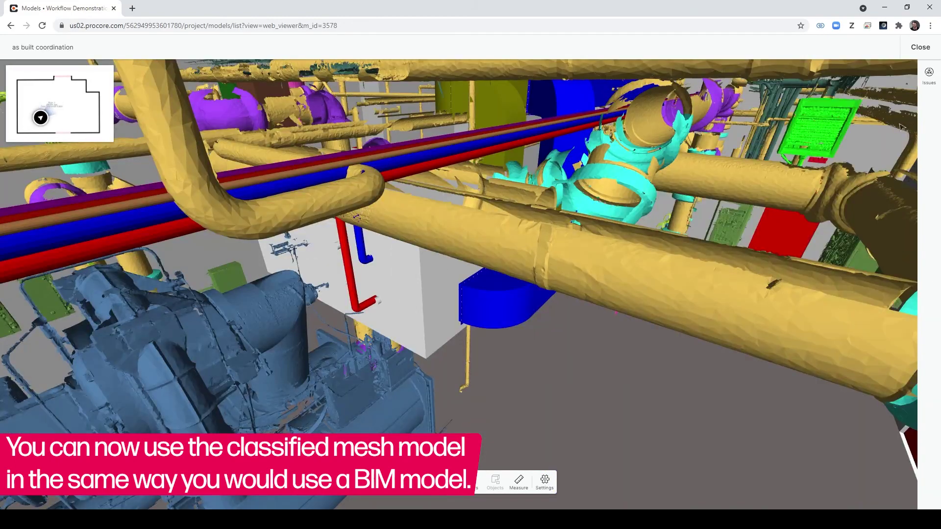
Show the model's coordination issues, jumping between Cooridnation issue 1 and Clash 2 viewpoints.
click(930, 78)
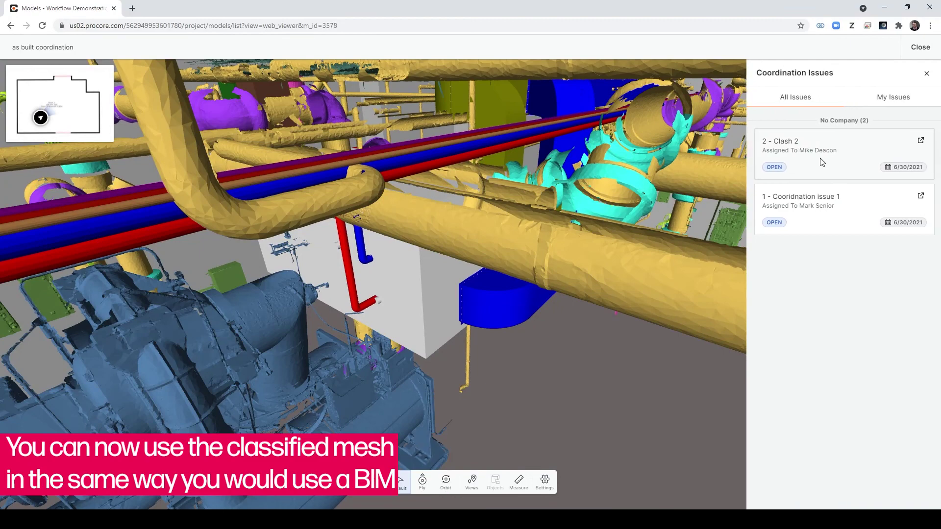
click(806, 216)
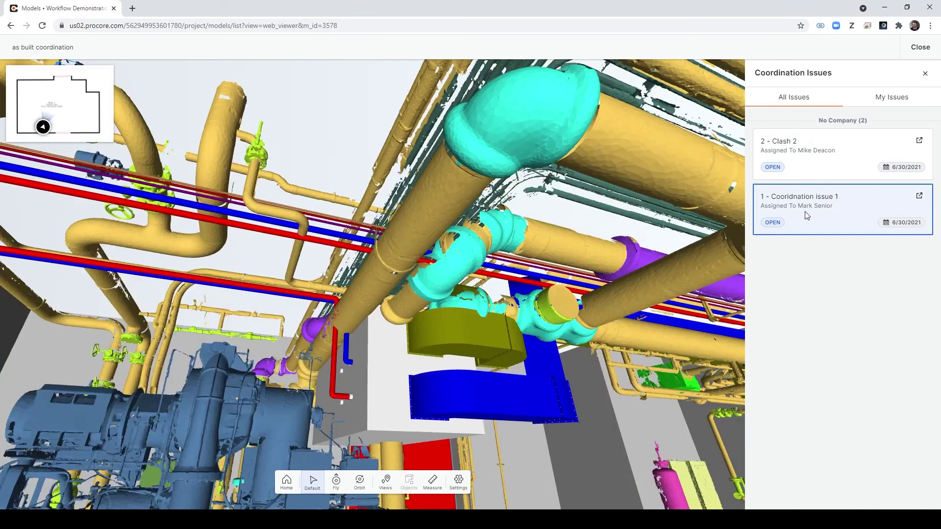
click(789, 163)
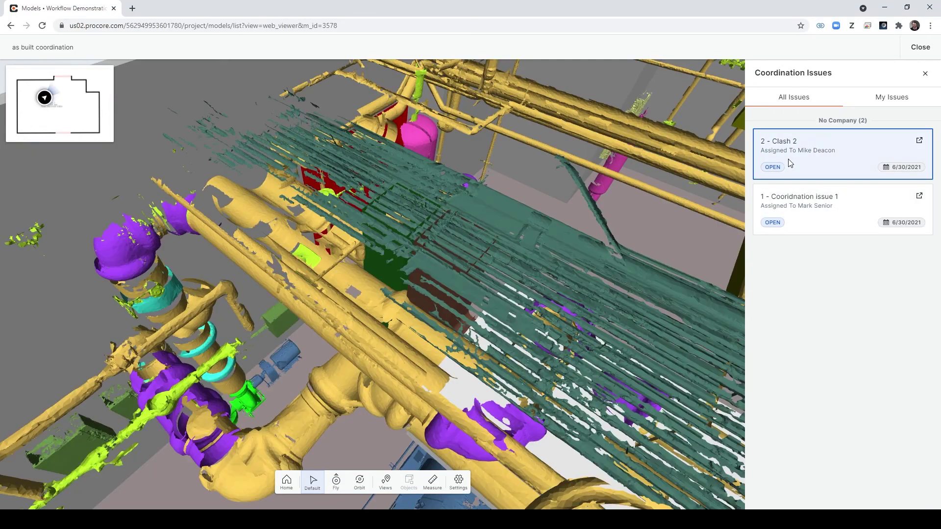
click(820, 211)
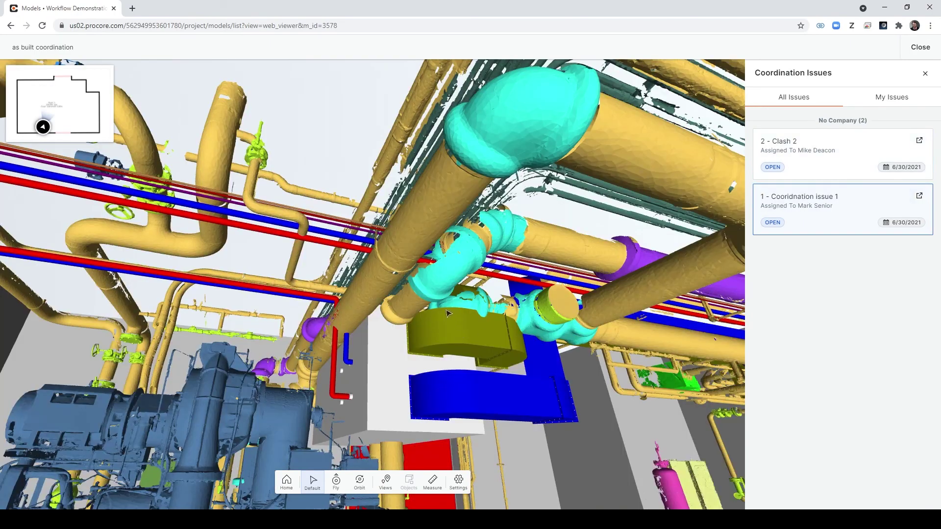